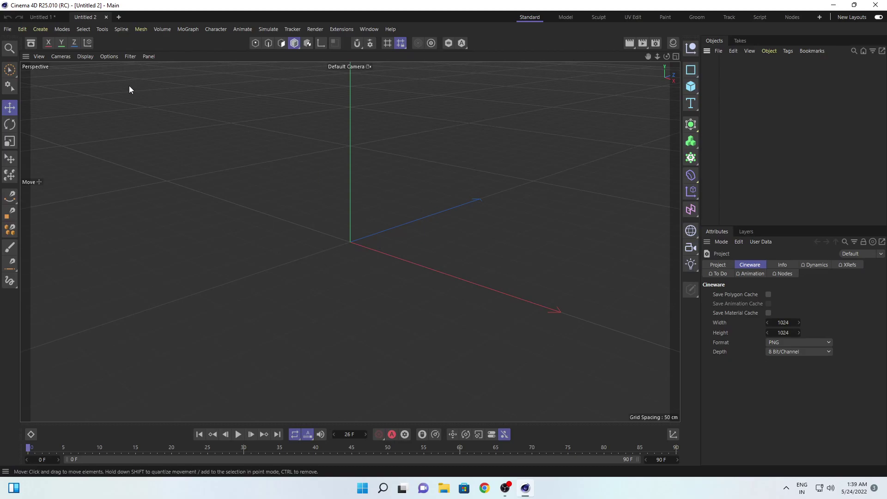
- Add a Motion Tracker object and load 20220522_135454.mp4 from the tutorial folder as its footage
click(292, 29)
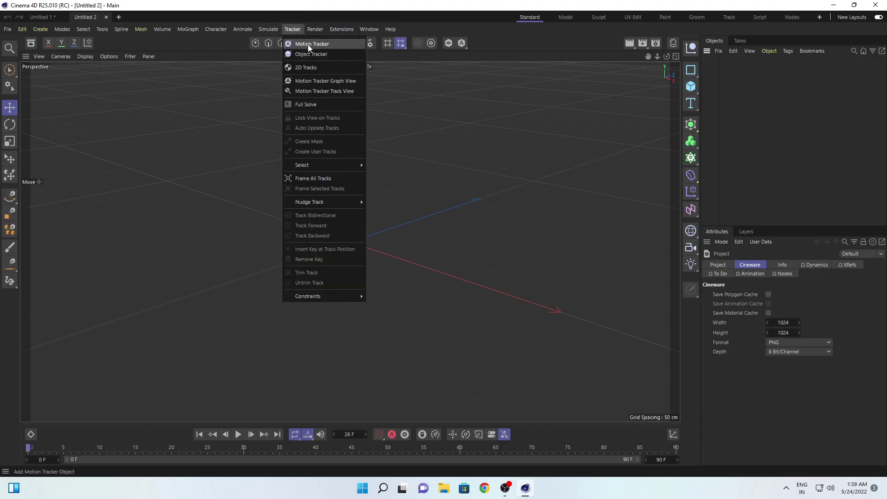
click(308, 45)
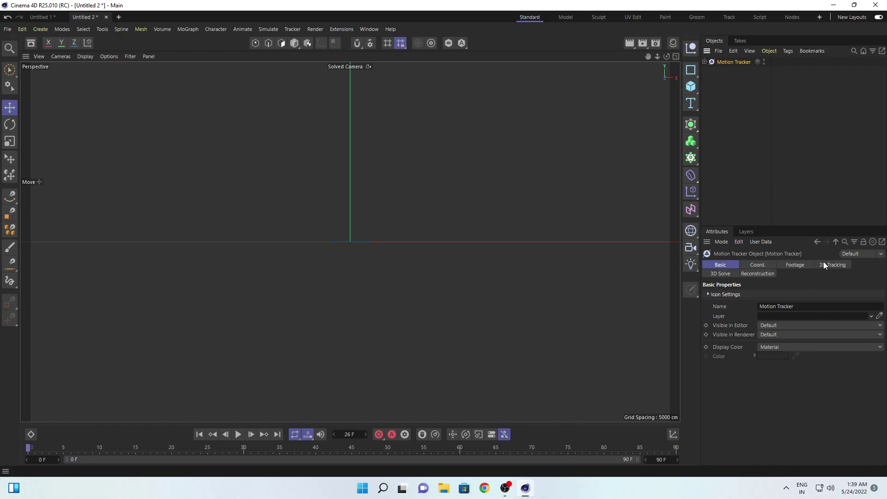
click(803, 265)
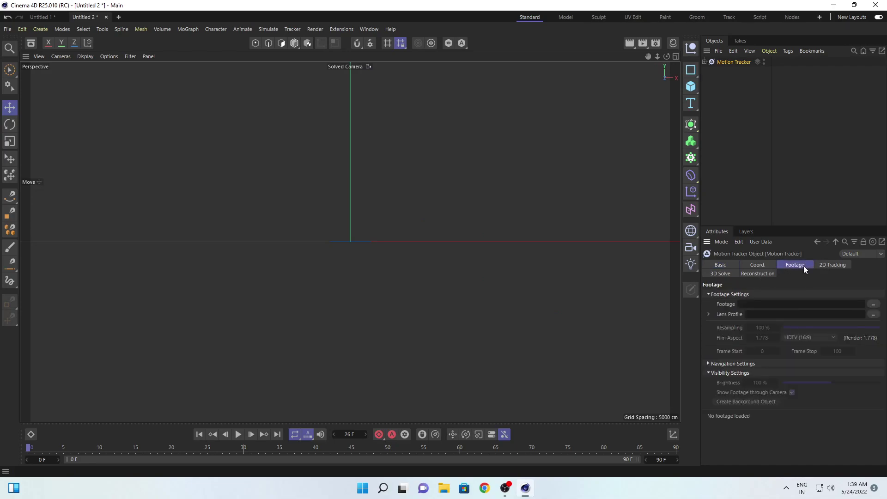
click(873, 304)
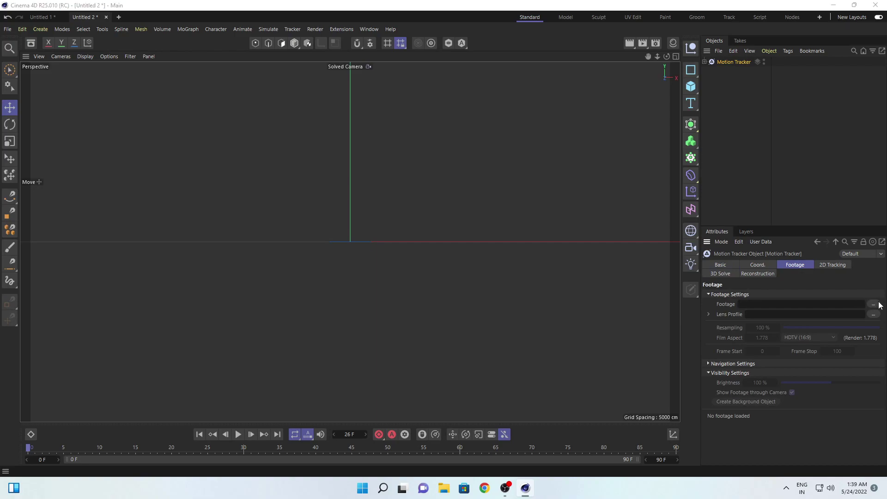
double_click(110, 103)
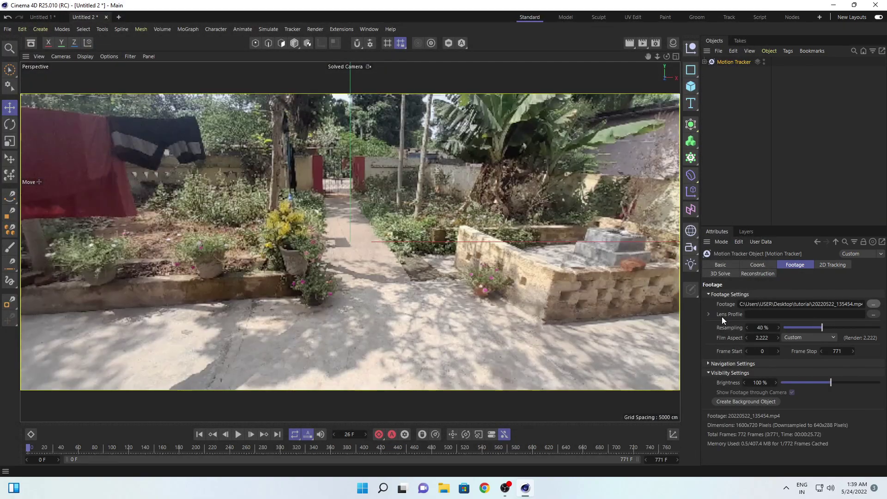
- Assign the 20220522_135454 video file as the Motion Tracker's lens profile
click(873, 314)
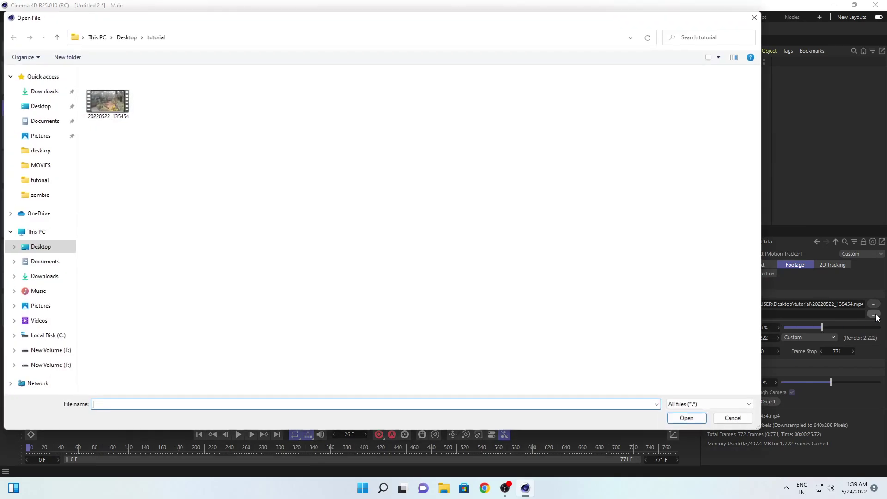
click(119, 110)
click(686, 418)
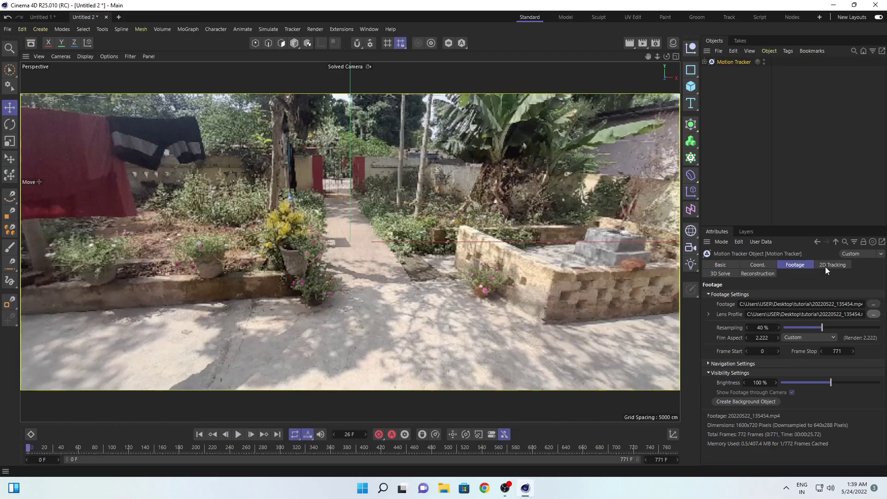
- Auto-track the footage in 2D and run the 3D solver with Full 3D Reconstruction
click(825, 267)
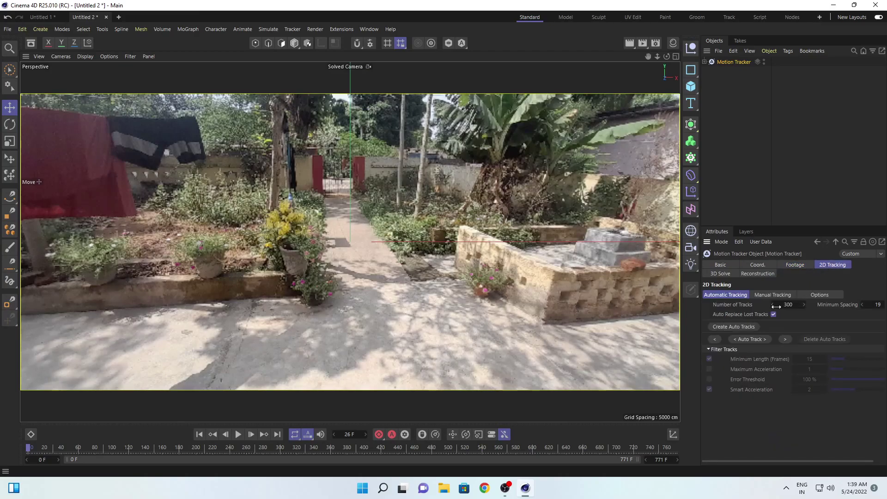
click(753, 340)
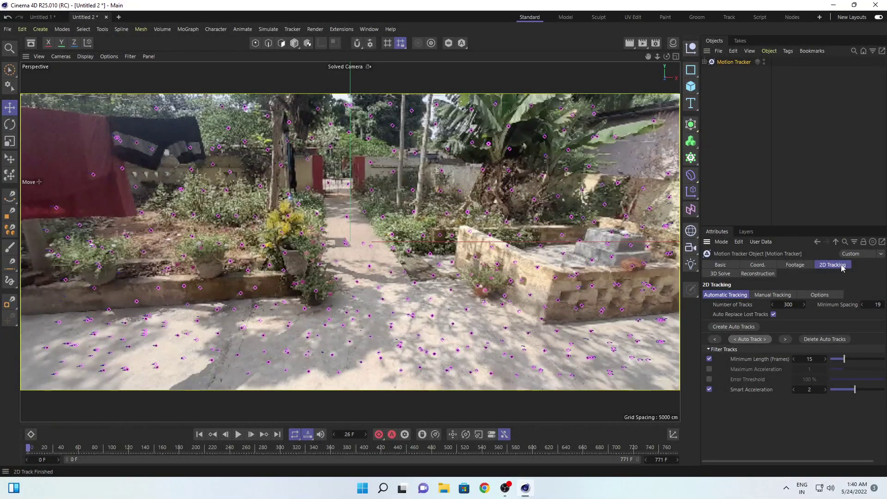
click(721, 275)
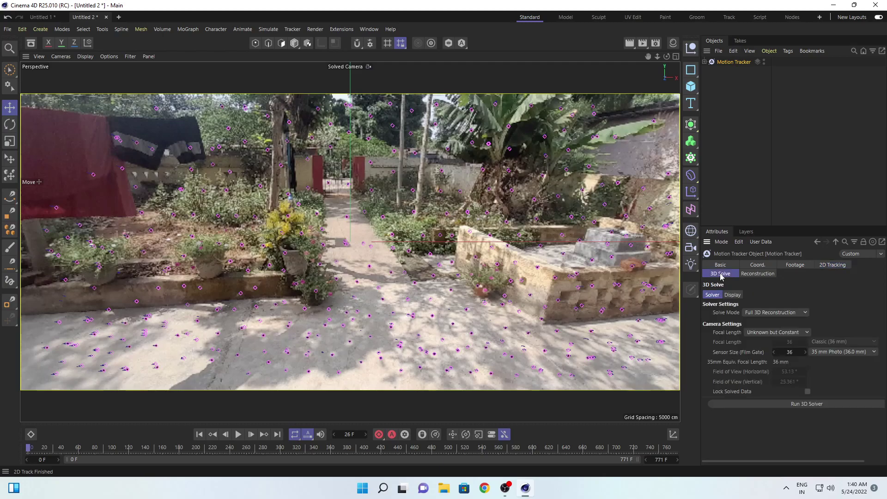
click(802, 404)
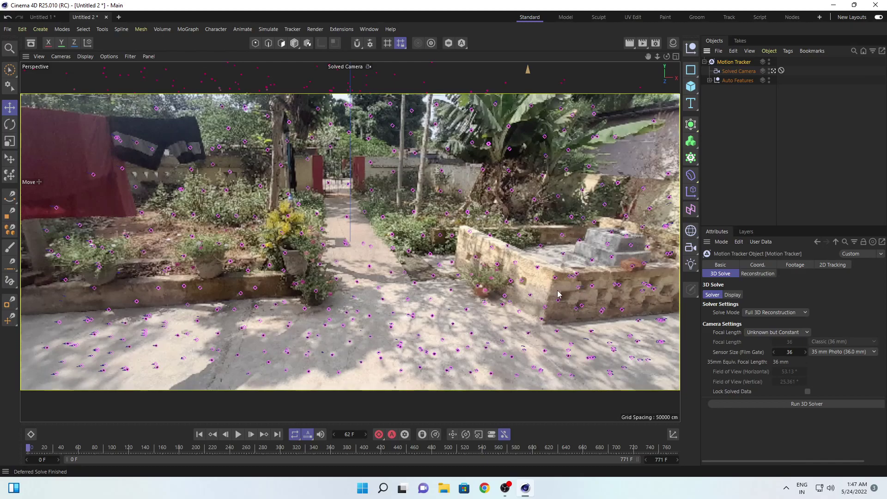
- Enable Save Polygon Cache and Save Animation Cache in the project's Cineware settings
click(23, 31)
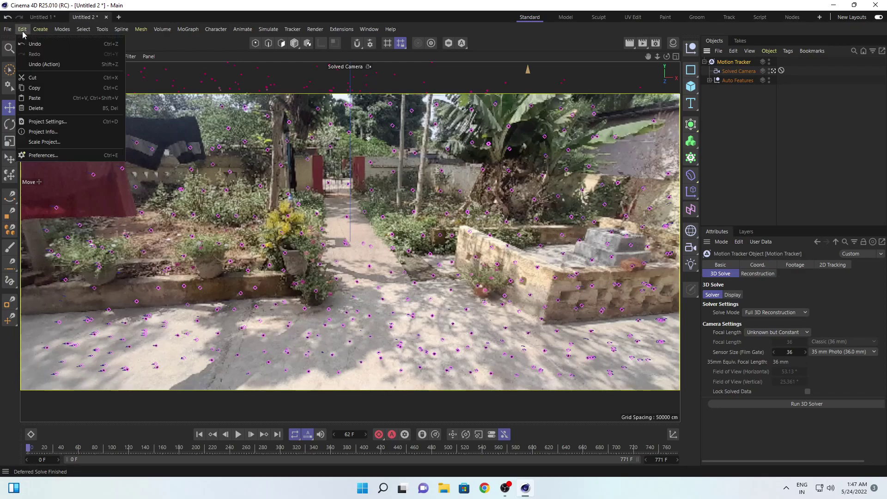
click(56, 123)
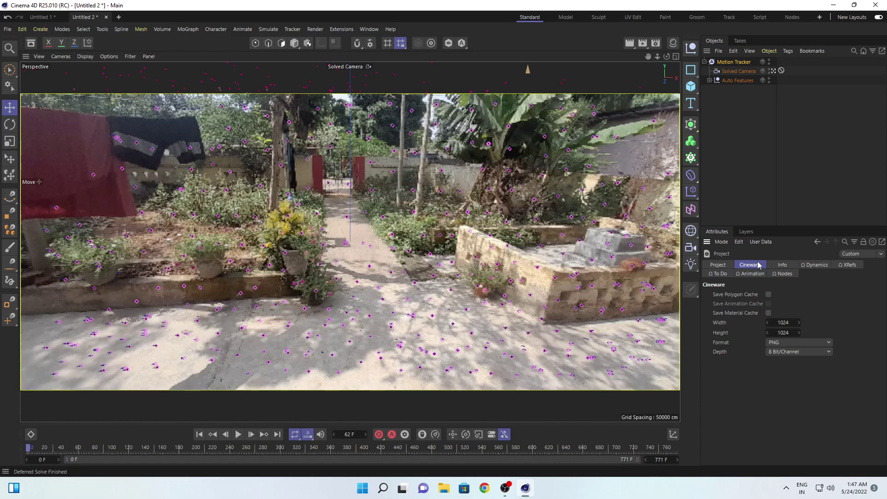
click(768, 294)
click(769, 304)
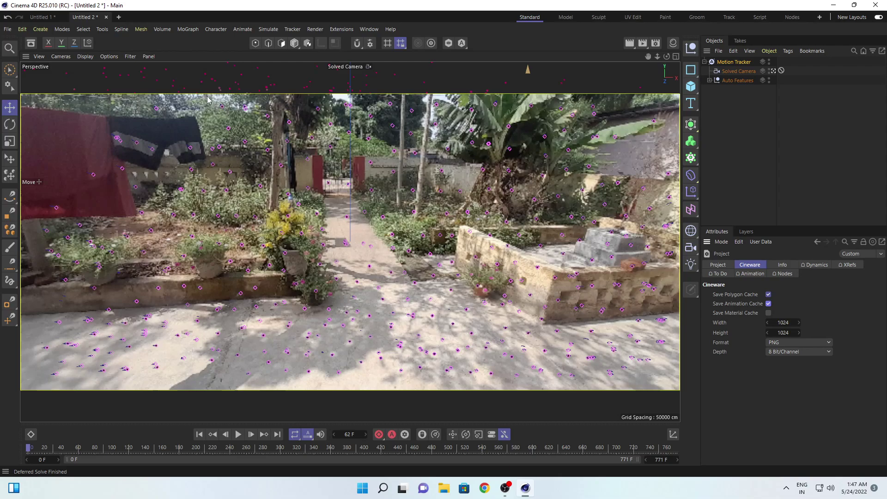
- Save the tracked project as cineware in the tutorial folder on the desktop
click(8, 30)
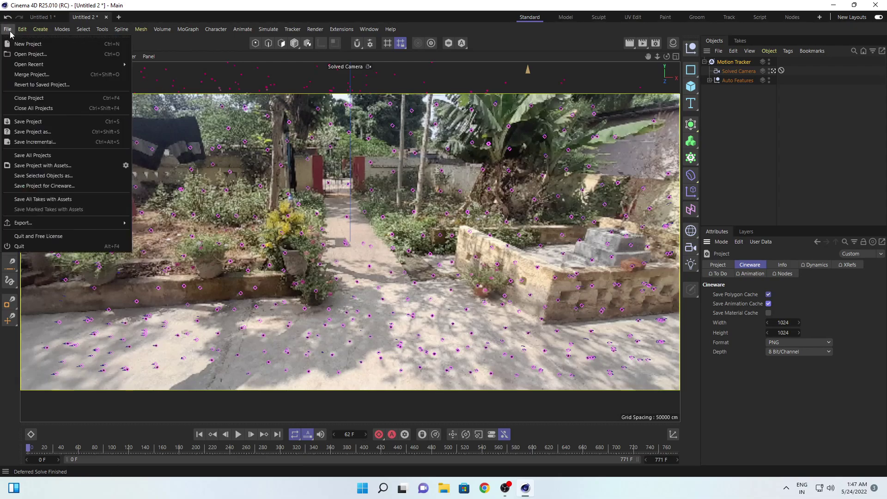
click(33, 132)
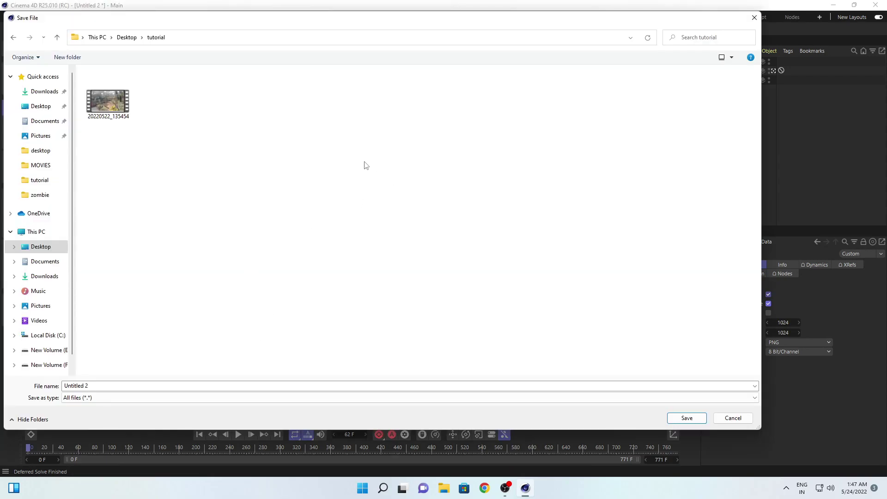
click(132, 385)
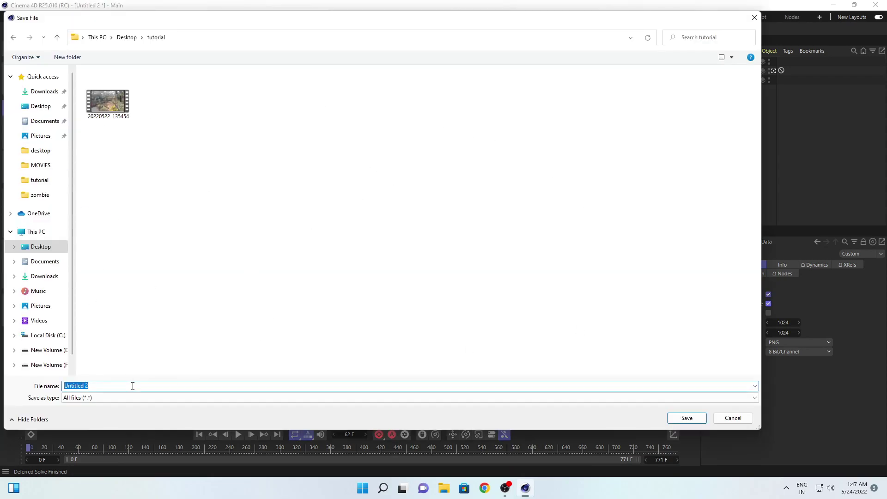
text(cineware)
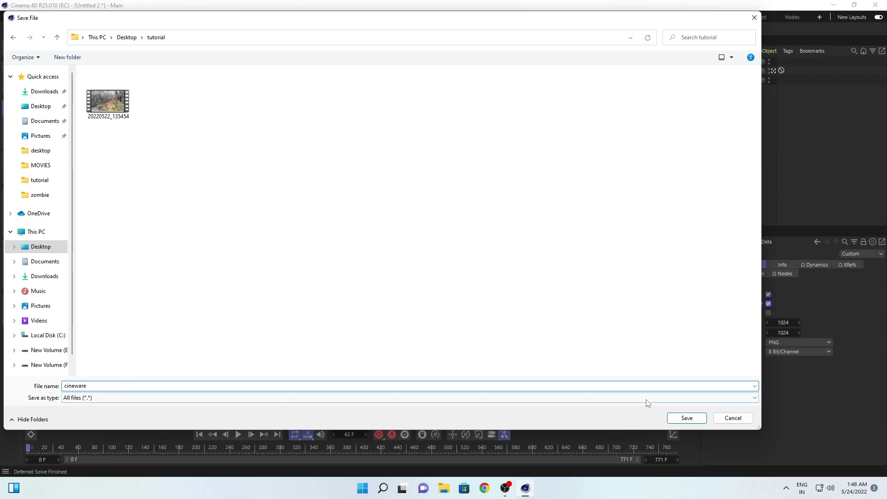
click(685, 418)
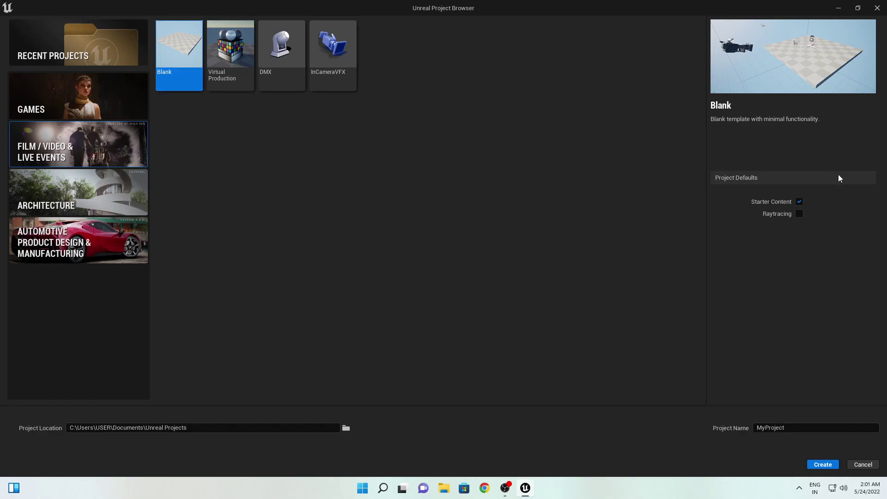
- In Unreal Engine, create a Blank Film / Video & Live Events project named tutorial with Starter Content and Raytracing enabled
click(799, 213)
click(795, 430)
double_click(795, 429)
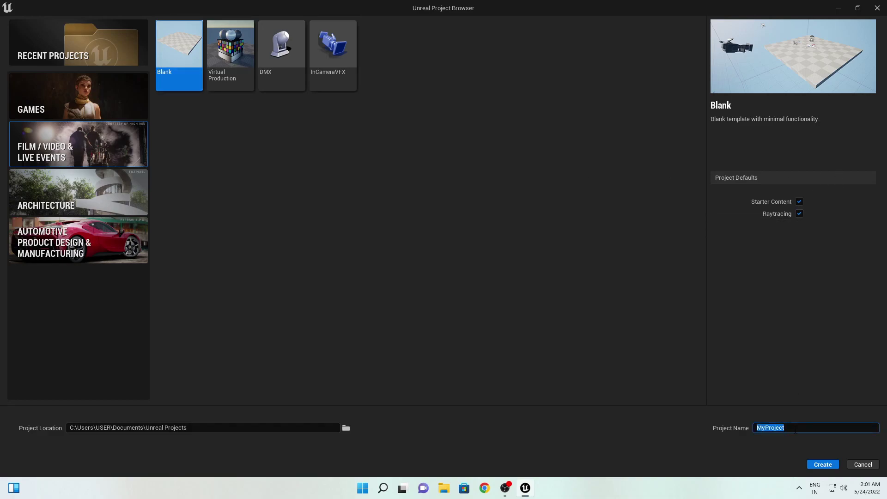
text(tutorial)
click(828, 465)
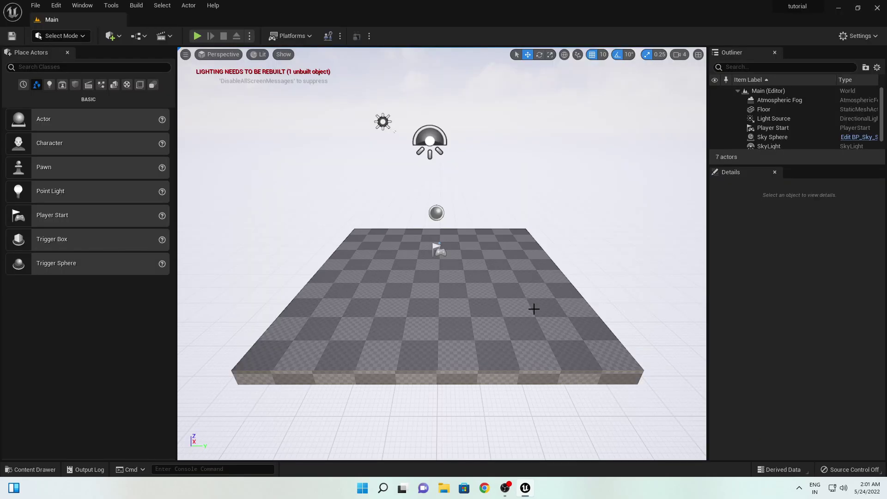
- Create a new level from the Empty Level template
mouse_move(533, 308)
mouse_down()
mouse_move(540, 275)
mouse_move(533, 309)
mouse_up()
drag(545, 273, 503, 212)
click(35, 5)
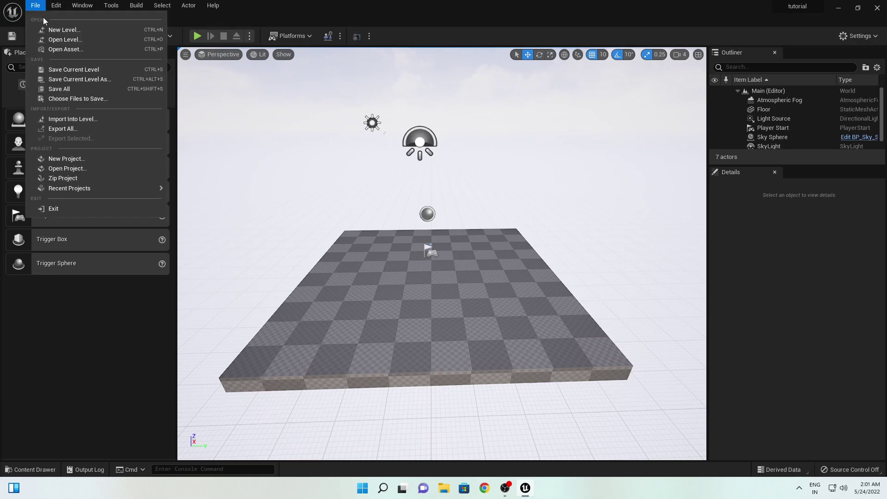
click(53, 29)
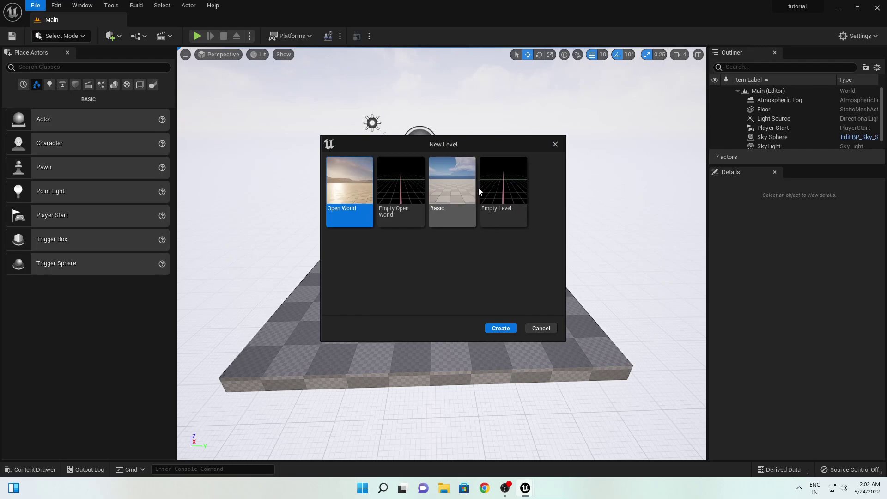
click(503, 197)
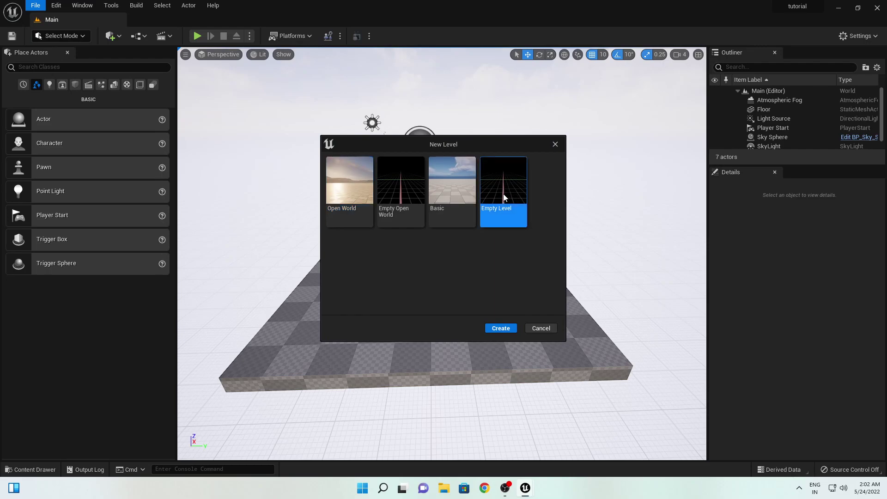
click(495, 329)
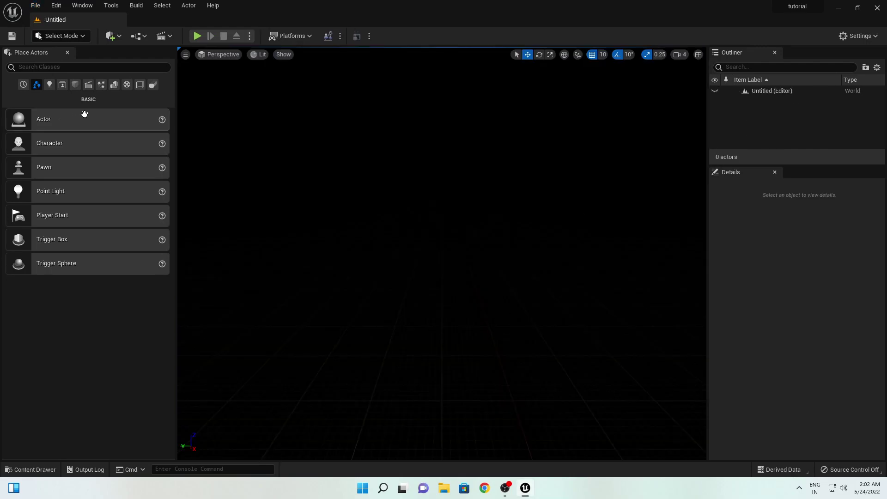
- Place a Directional Light and a Sky Light in the empty level
click(49, 87)
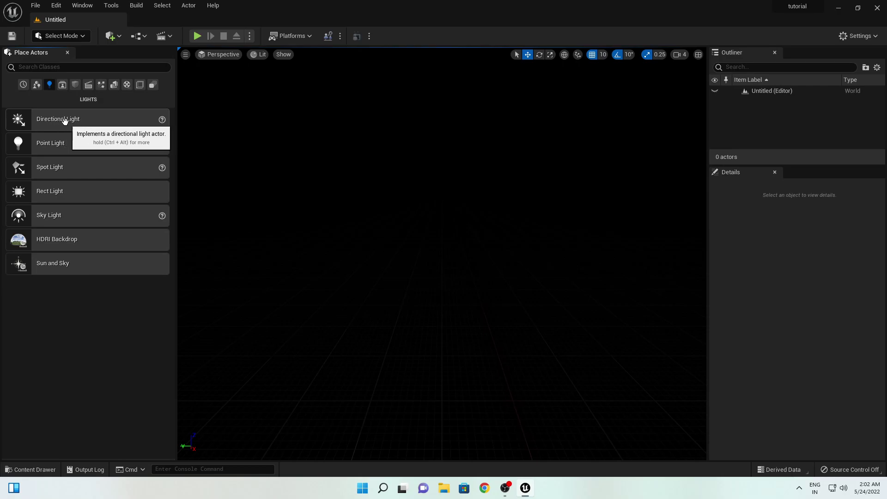
drag(61, 119, 395, 173)
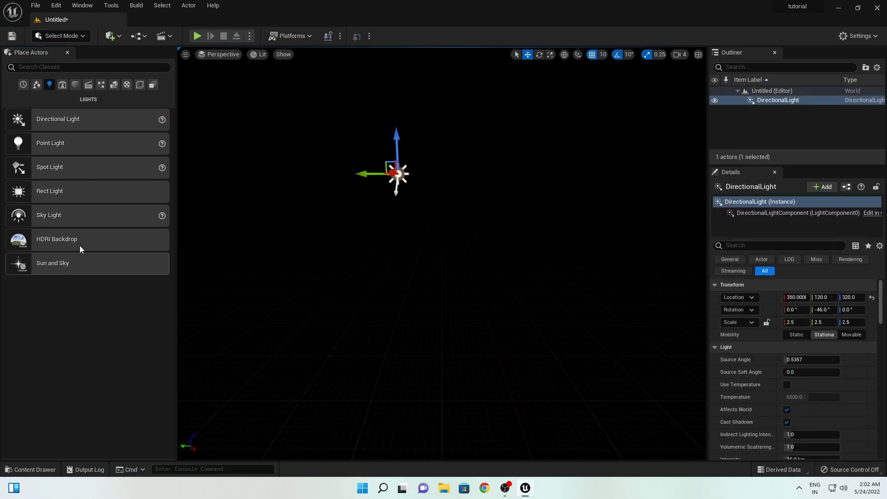
drag(50, 215, 445, 226)
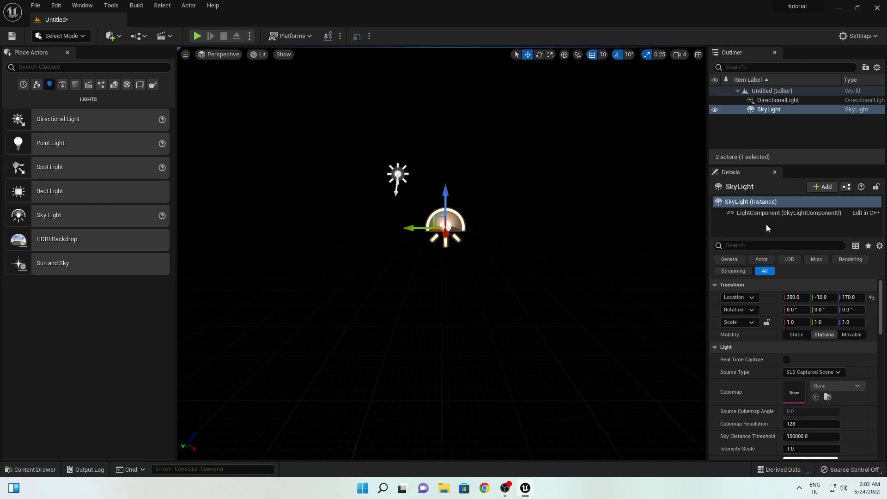
- Add Sky Atmosphere, Volumetric Cloud and Exponential Height Fog actors around the lights
click(101, 84)
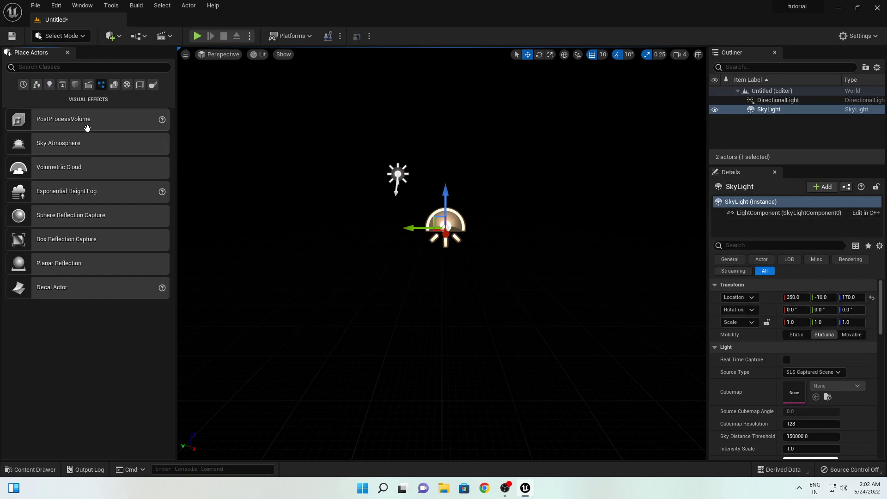
drag(76, 144, 426, 188)
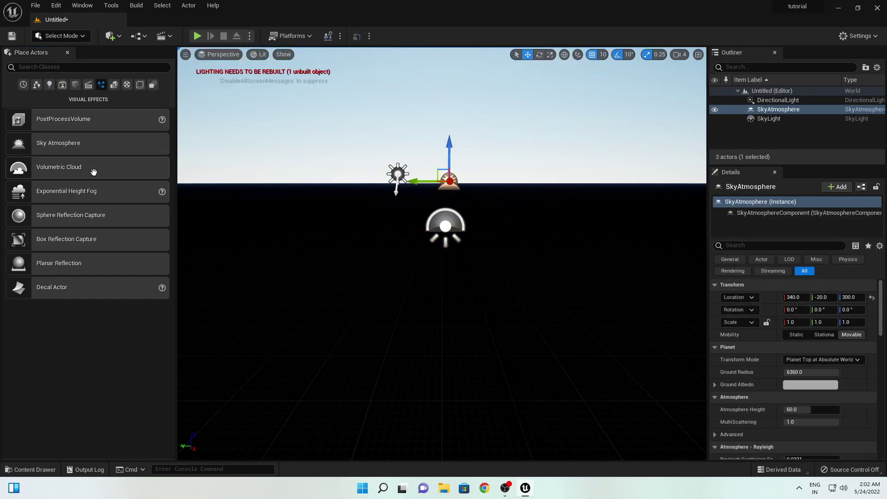
drag(90, 168, 364, 198)
drag(148, 193, 326, 231)
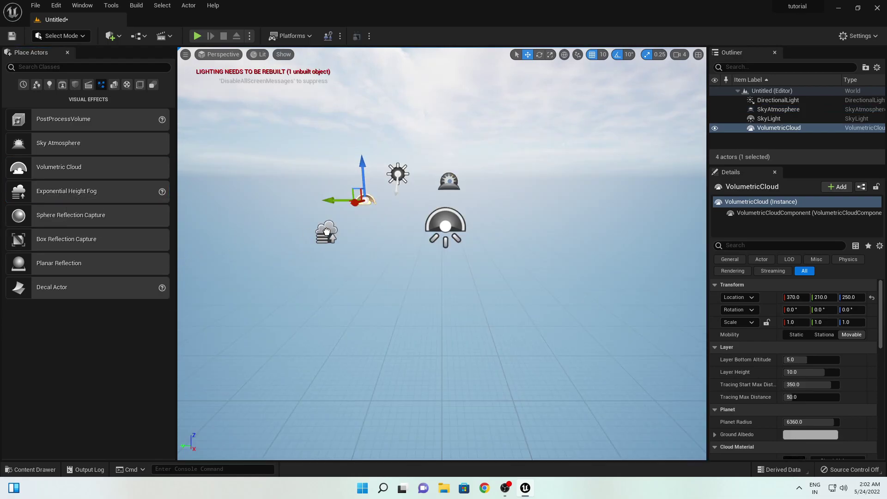
right_drag(519, 255, 519, 226)
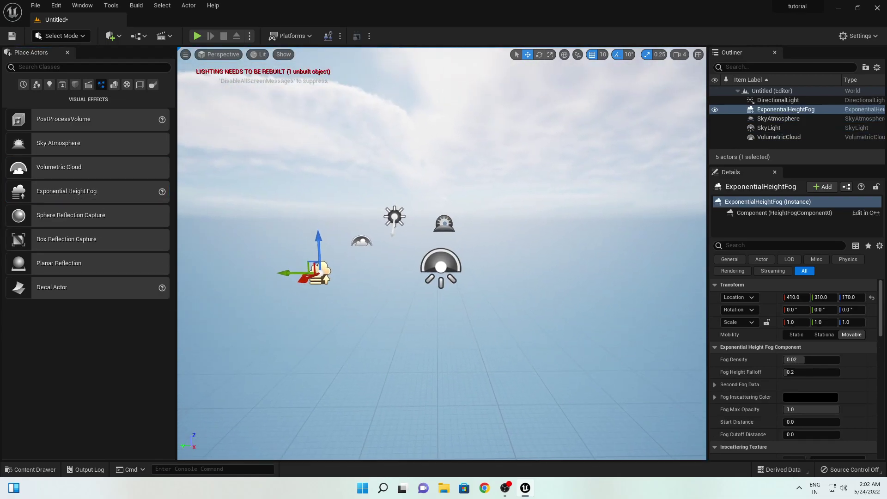
- Rotate the directional light interactively to change the sun direction, ending on a bright daytime sky
click(526, 242)
key(ctrl+l)
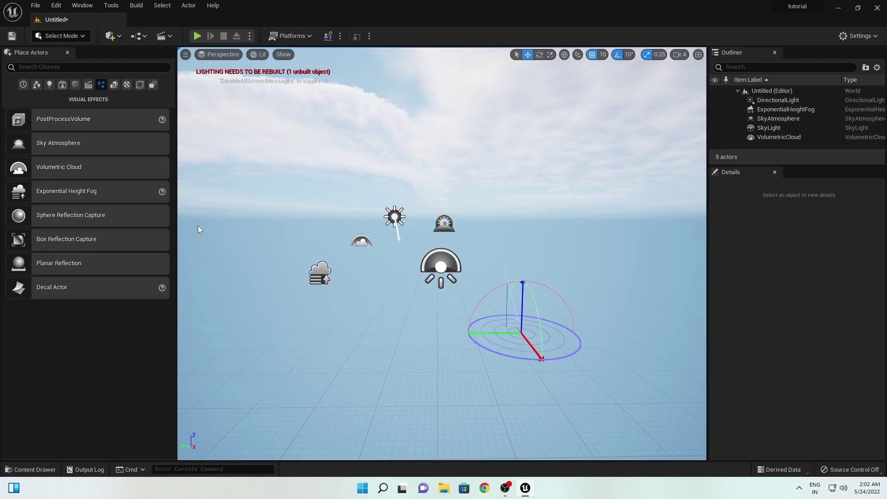
key(ctrl+l)
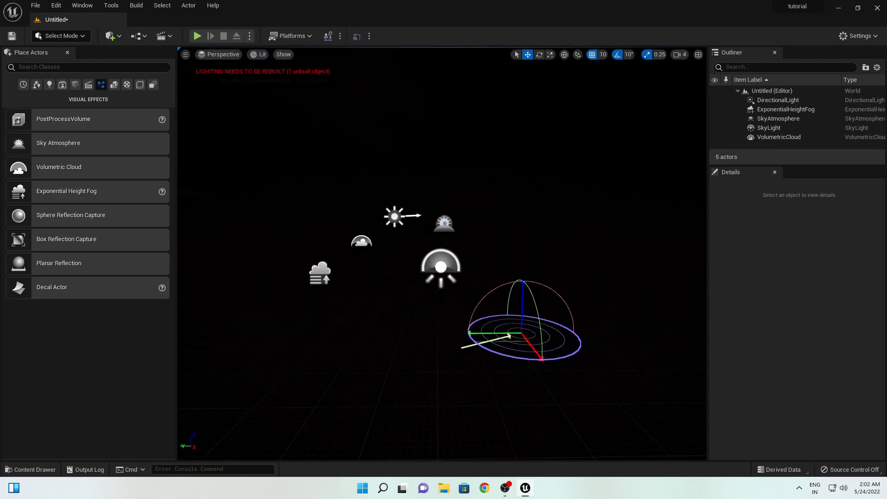
key(ctrl+l)
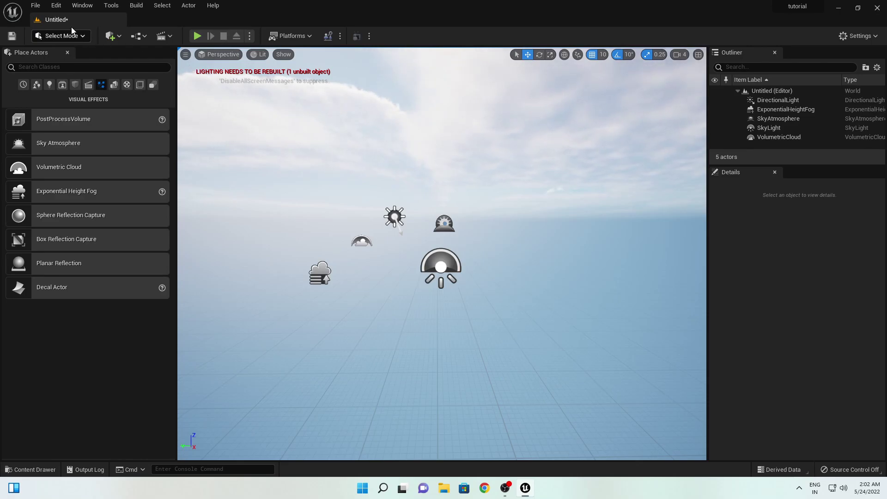
- Find the Datasmith C4D Importer among the editor plugins and enable it
click(57, 6)
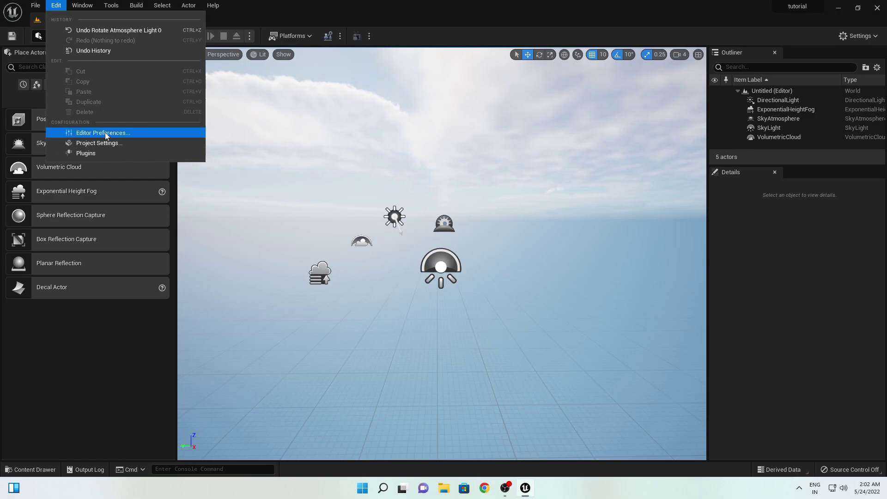
click(86, 153)
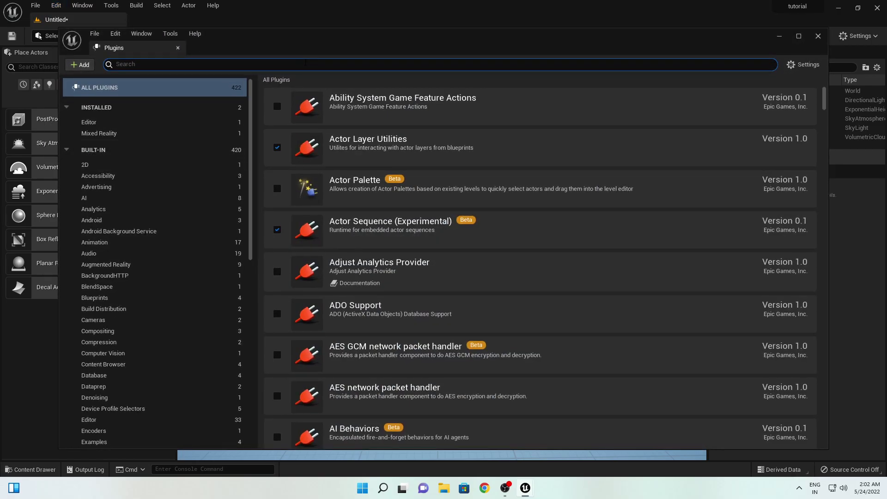
text(c4d)
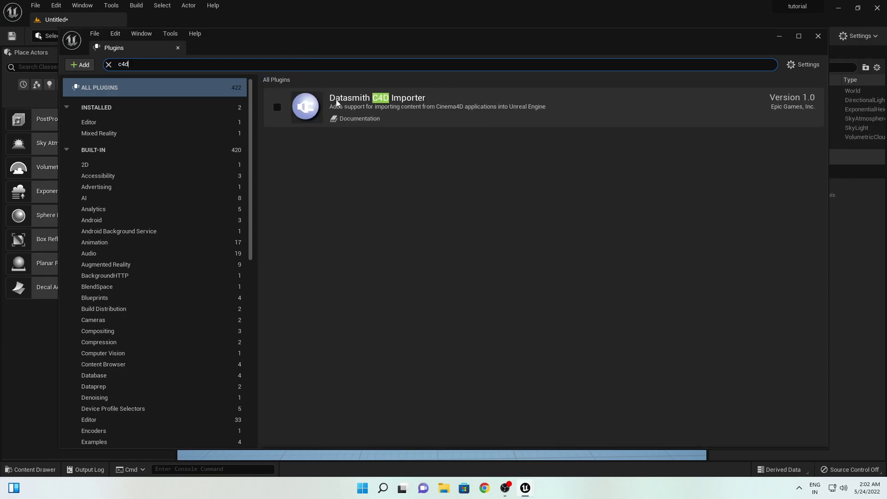
click(277, 108)
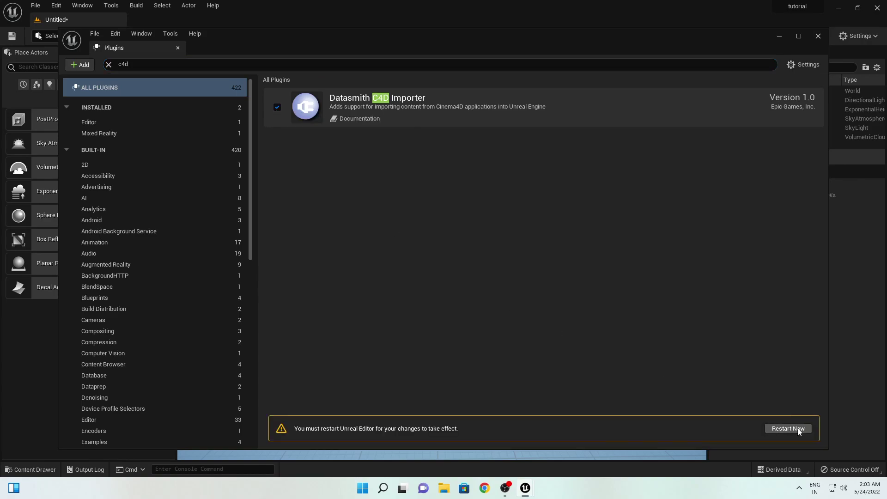
- Restart the editor, saving the untitled level in the Content folder as cameratracking, and dismiss the plugin browser after the restart
click(797, 429)
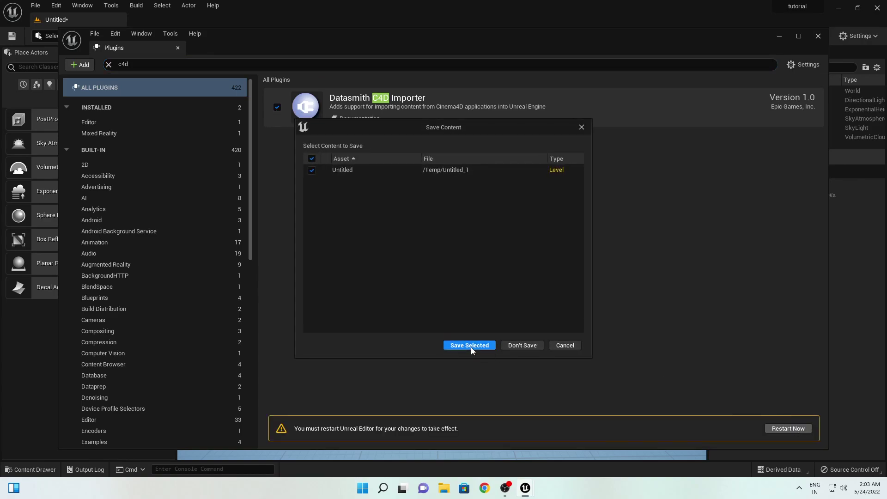
click(469, 346)
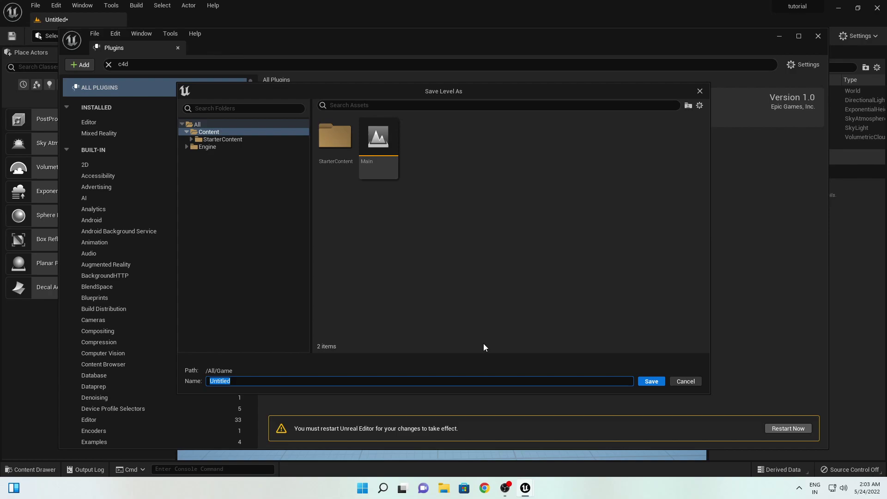
text(cameratracking)
click(647, 381)
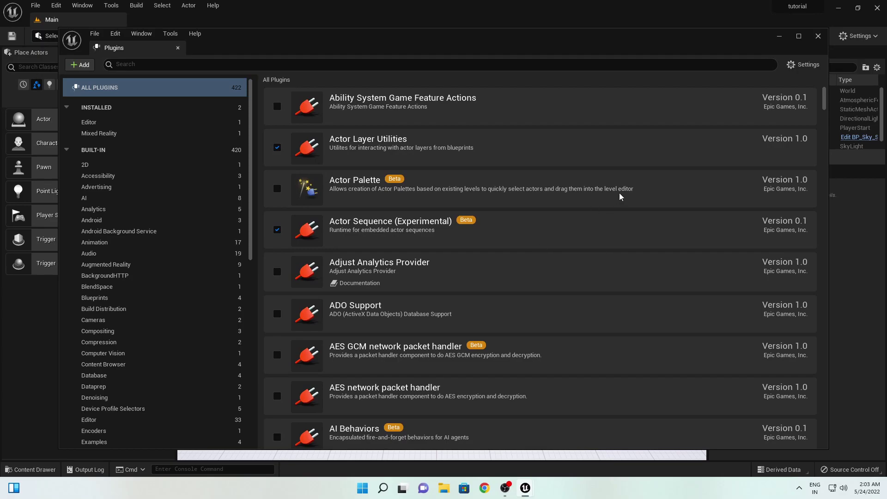
click(817, 36)
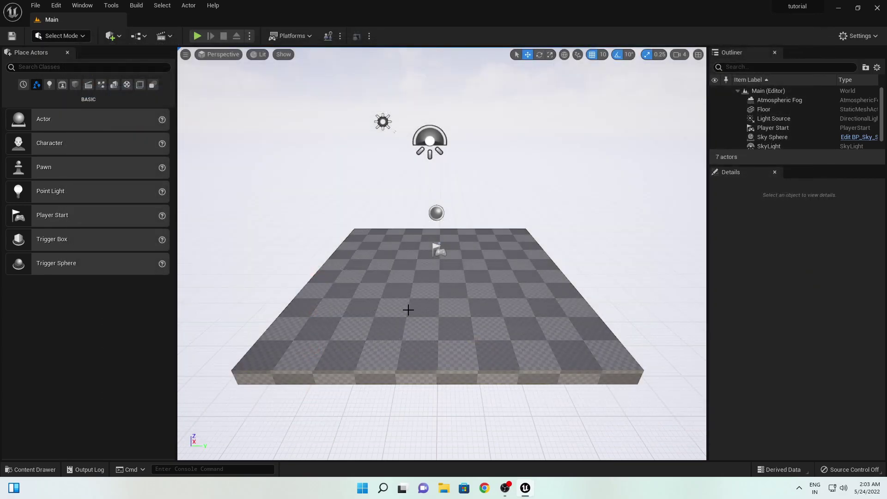
- Import the desktop tutorial folder's cineware C4D file through Datasmith into Content, including geometry, materials, lights, cameras and animations
click(111, 36)
mouse_move(133, 110)
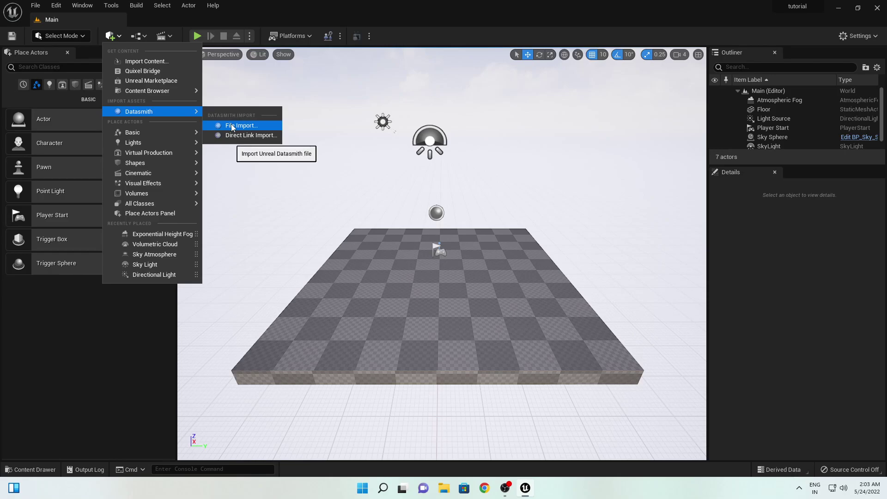
click(258, 126)
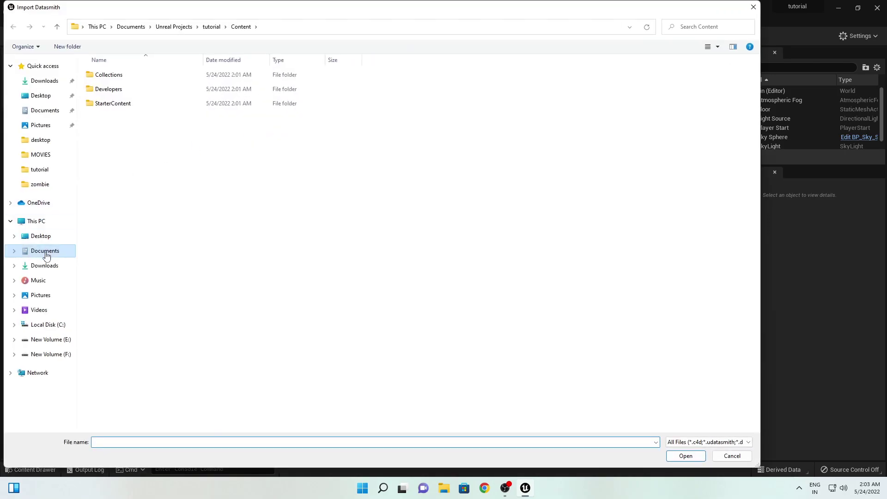
click(42, 236)
double_click(158, 104)
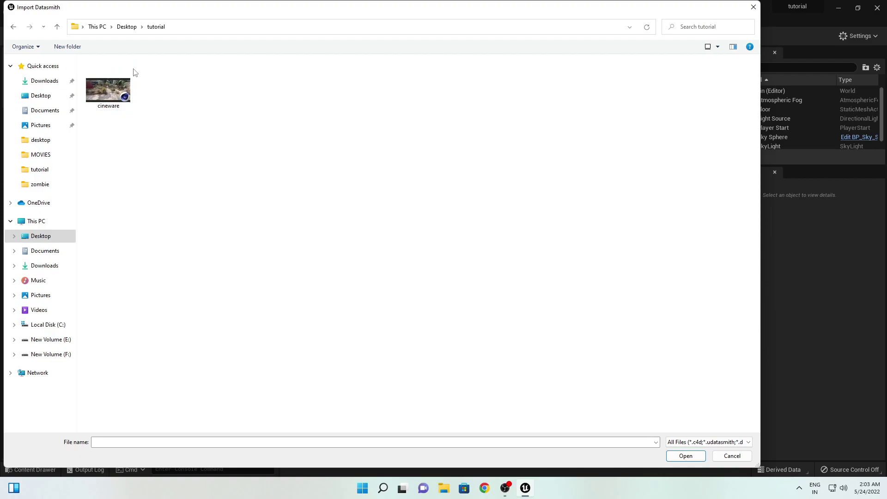
double_click(105, 91)
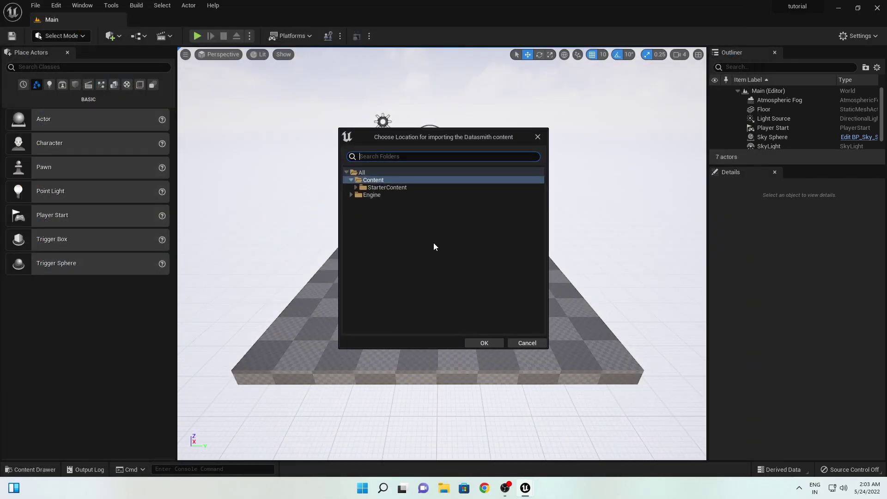
click(480, 342)
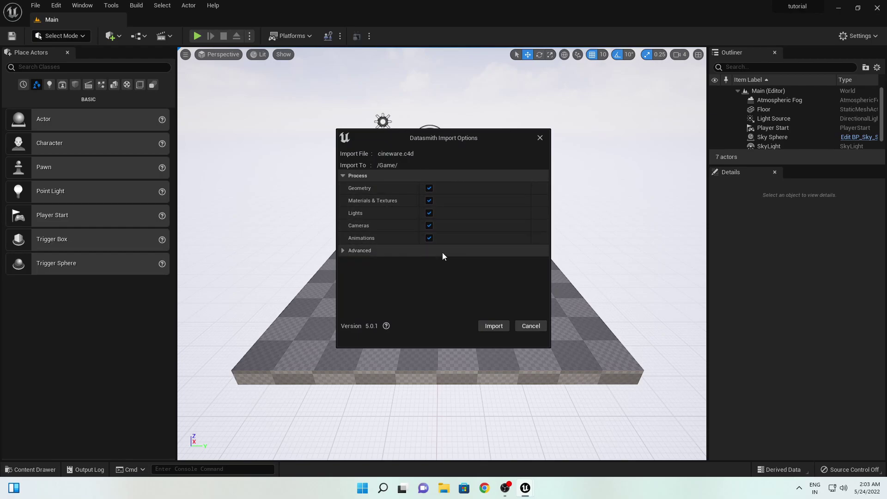
click(491, 327)
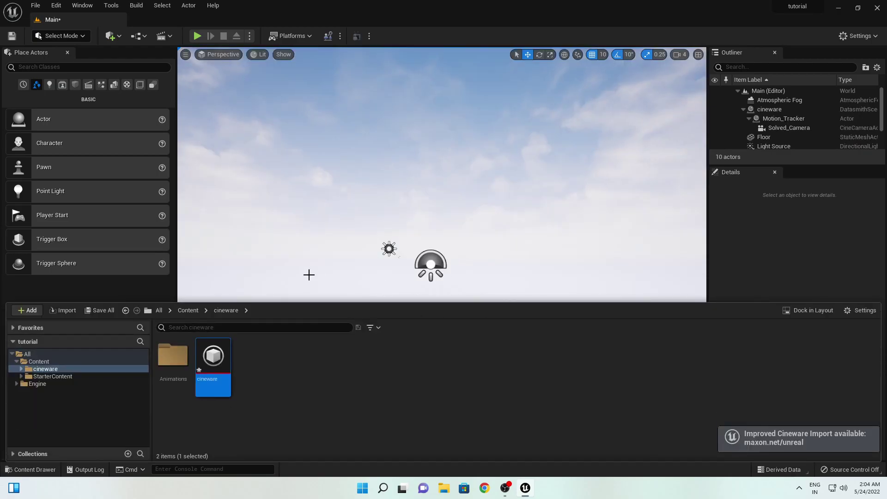
- Open the imported cineware level sequence from its Animations folder and scrub the camera animation, ending at frame 372
click(321, 270)
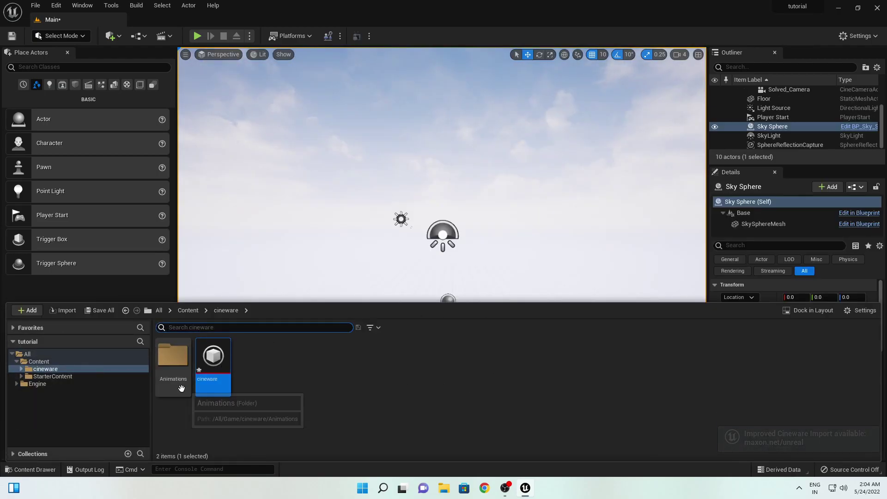
double_click(170, 357)
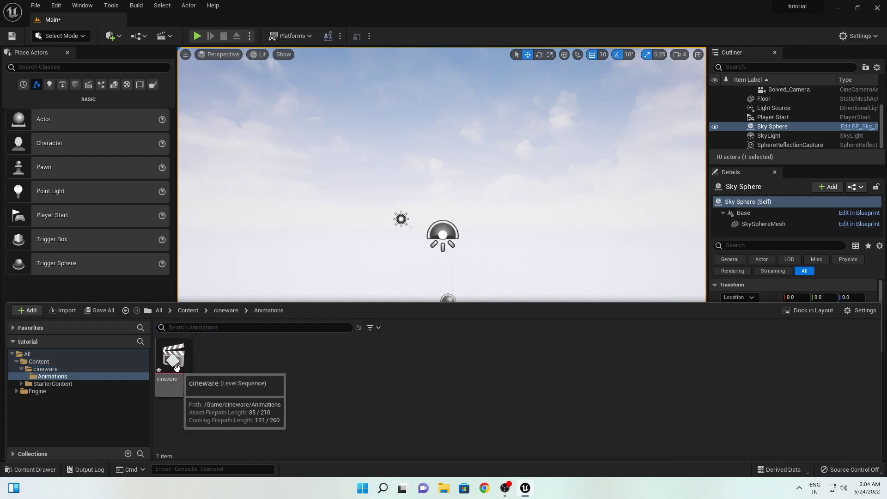
click(175, 359)
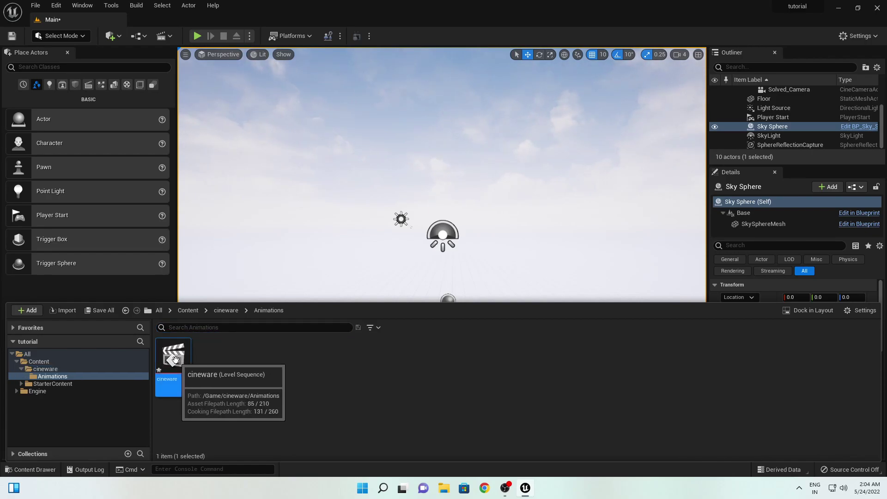
double_click(175, 359)
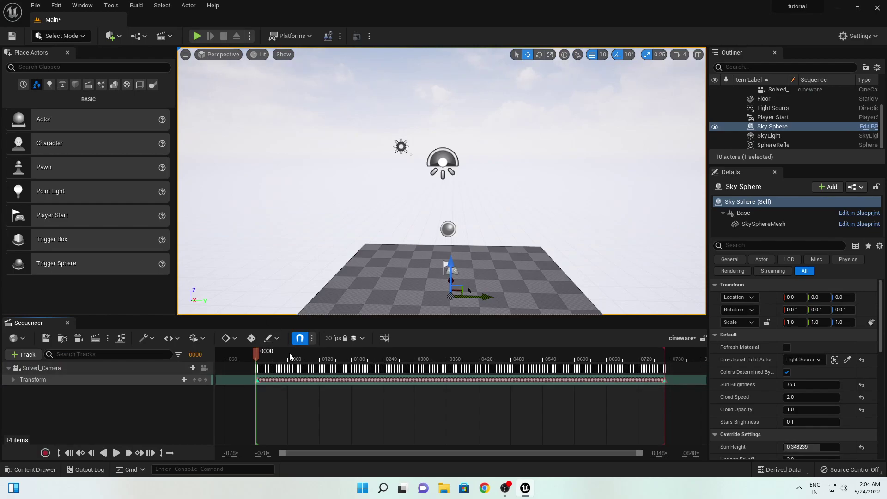
drag(257, 354, 596, 354)
drag(425, 354, 453, 363)
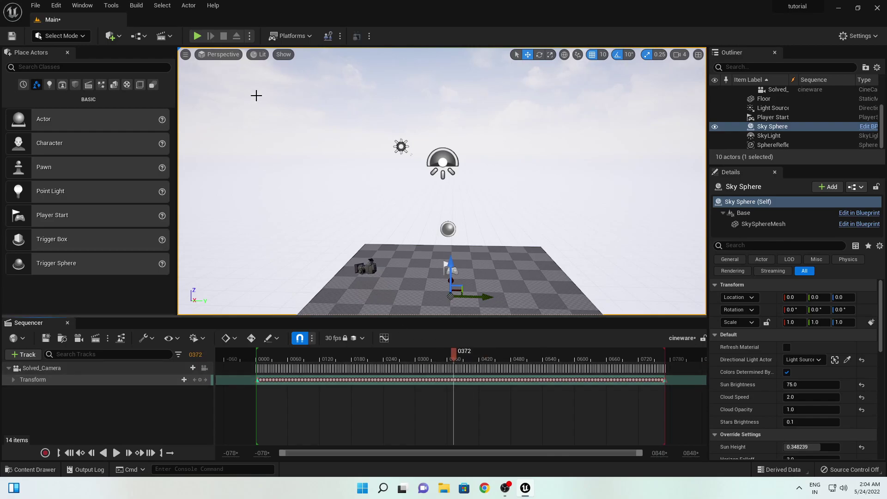
- Look through Solved_Camera and scrub the sequence forward and back to the start to check the tracked motion
click(224, 54)
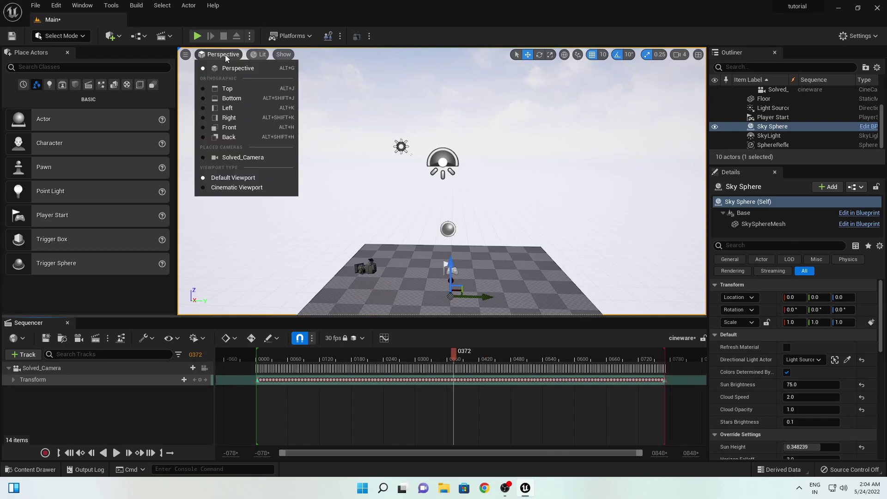
click(233, 157)
click(356, 367)
drag(356, 367, 627, 363)
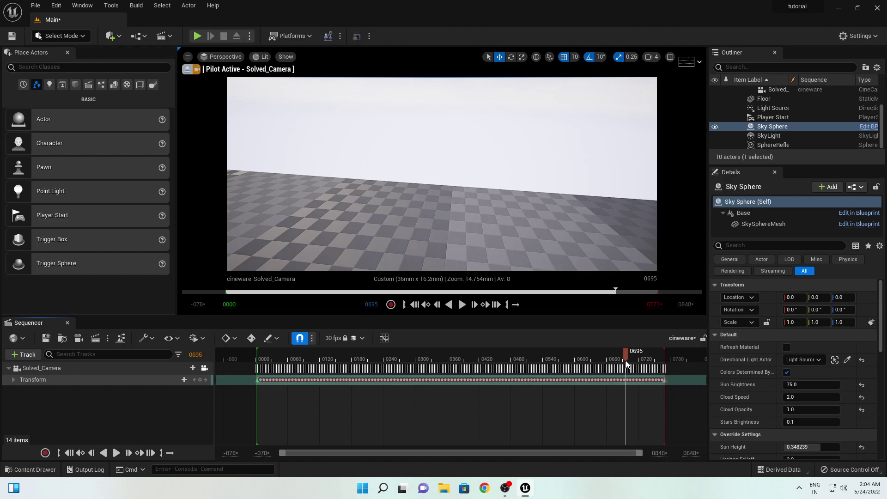
drag(627, 364, 244, 419)
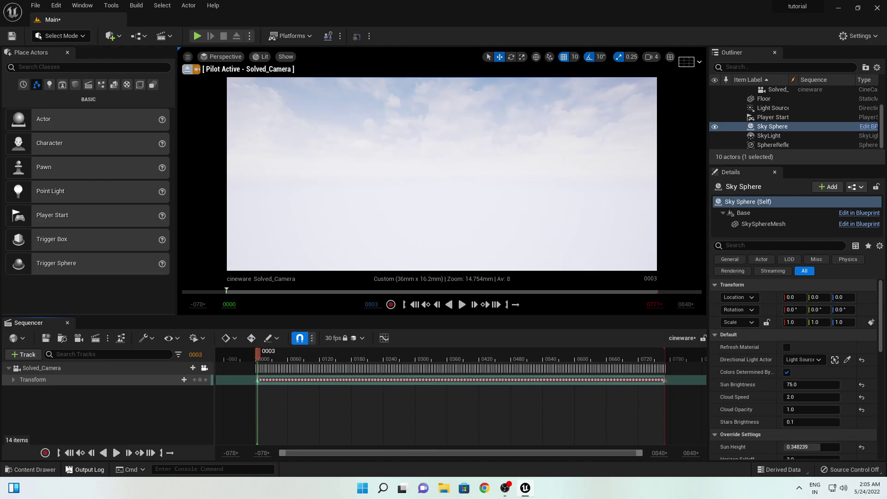
- Add a Cine Camera Actor to the level, look through it and aim it at the checkered floor
click(124, 38)
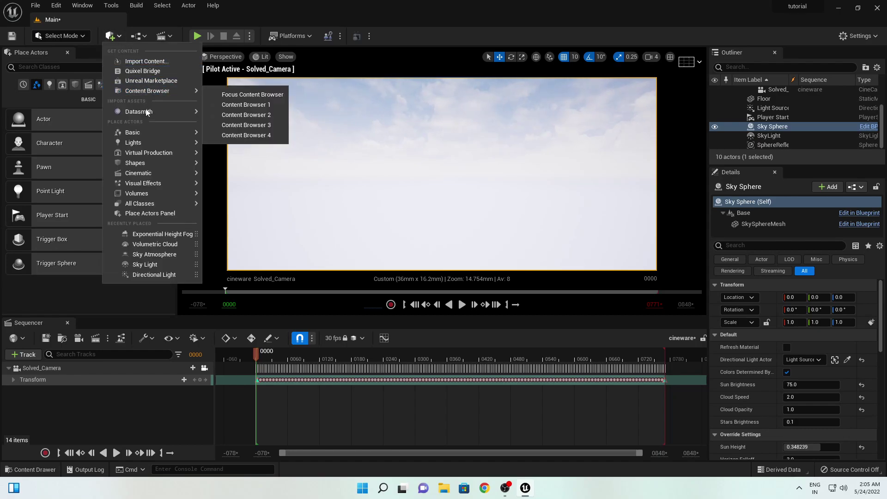
mouse_move(153, 168)
click(245, 176)
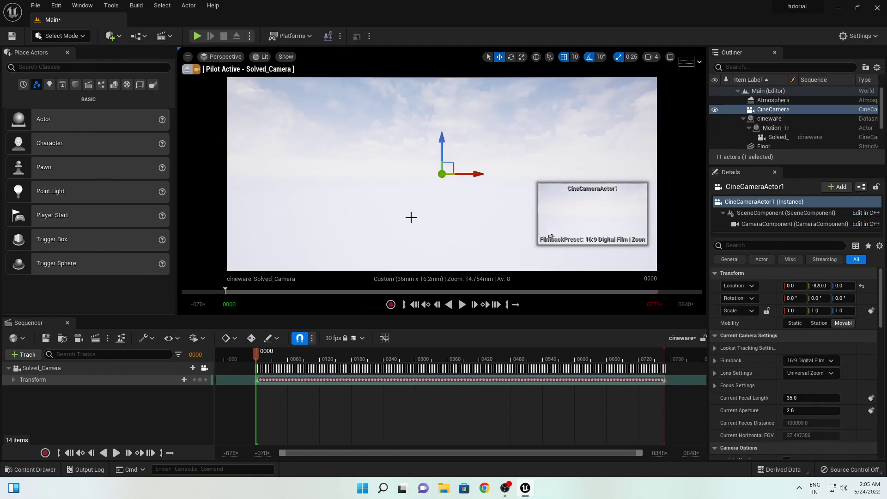
click(230, 59)
click(259, 172)
mouse_move(442, 174)
right_down()
mouse_move(442, 208)
mouse_move(411, 183)
right_up()
right_drag(494, 159, 489, 180)
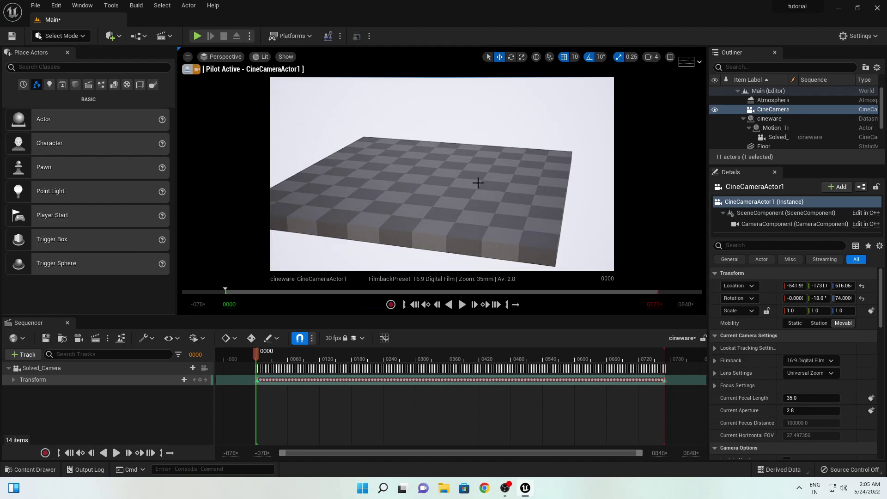
- Delete the checkered floor mesh from the level and close the sequence editor
click(433, 184)
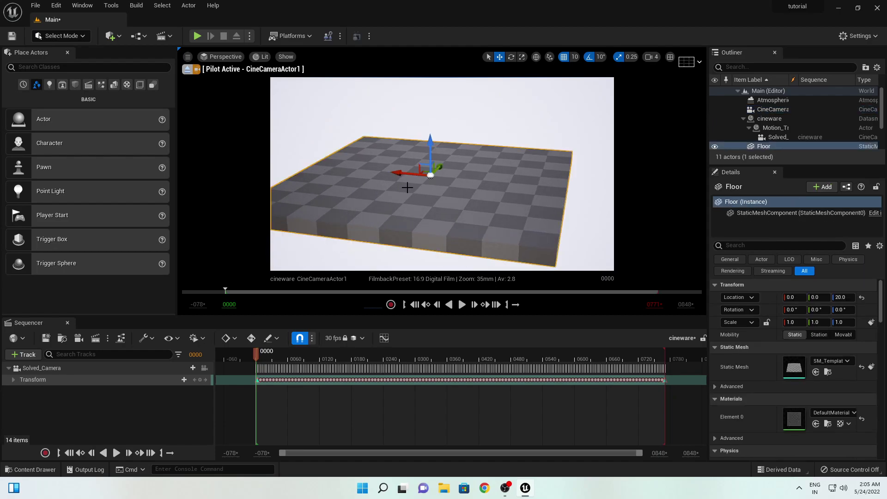
key(Delete)
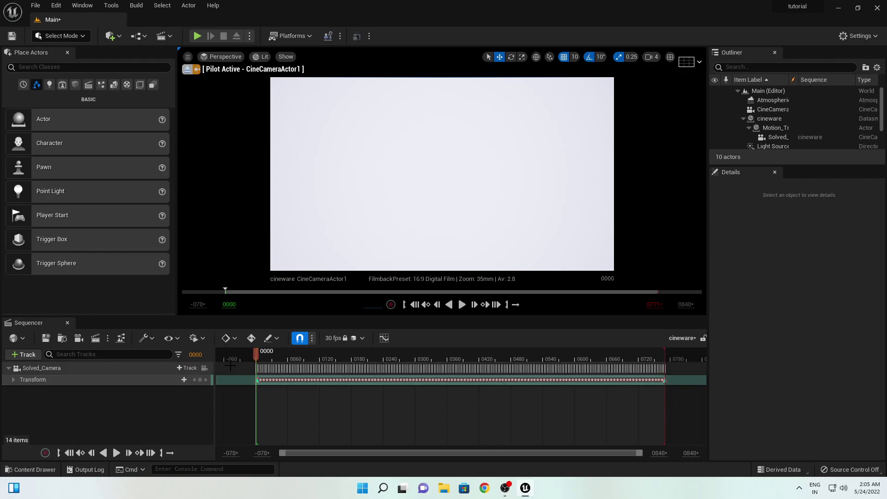
click(68, 322)
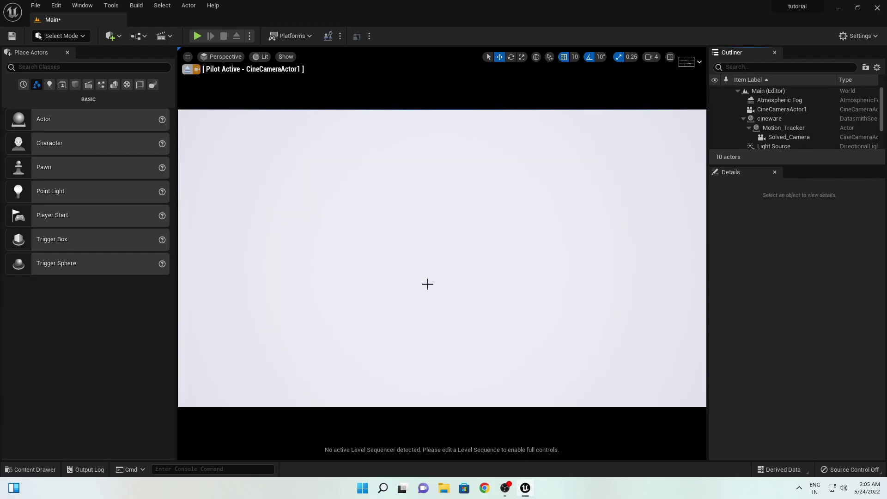
- Create a new landscape with 63×63 quad sections and 8×8 components, and return to Select mode
click(70, 37)
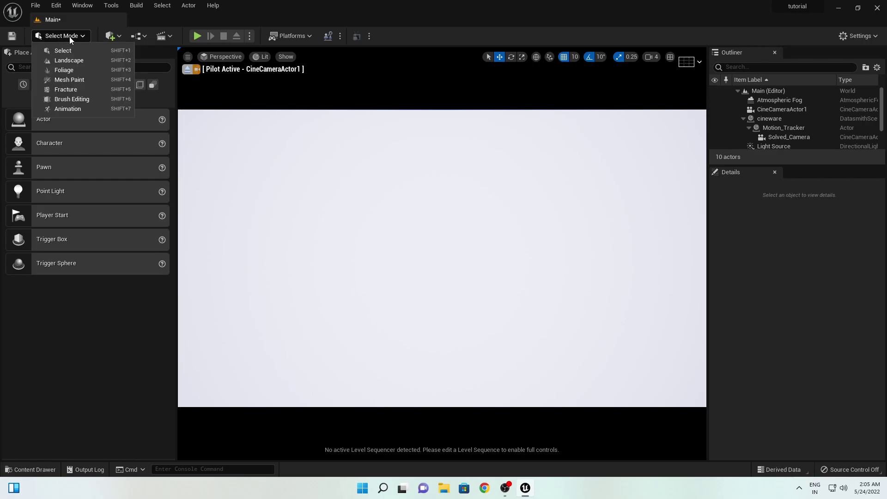
click(83, 65)
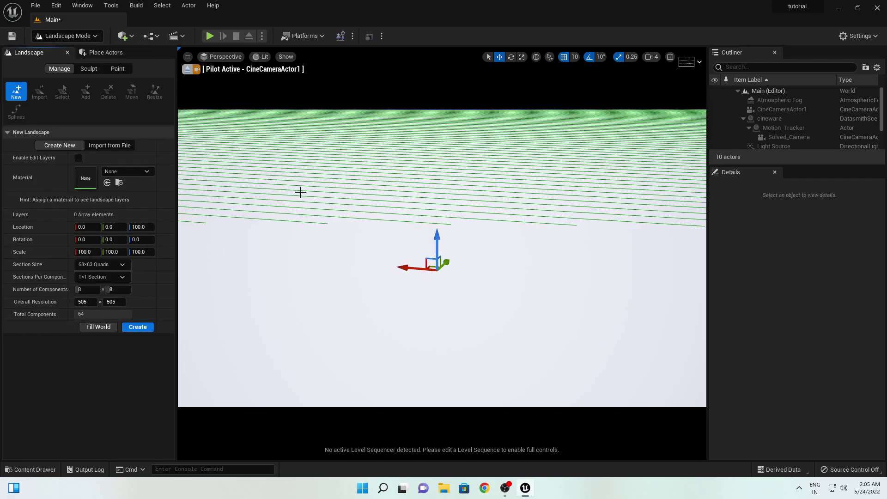
drag(466, 210, 386, 236)
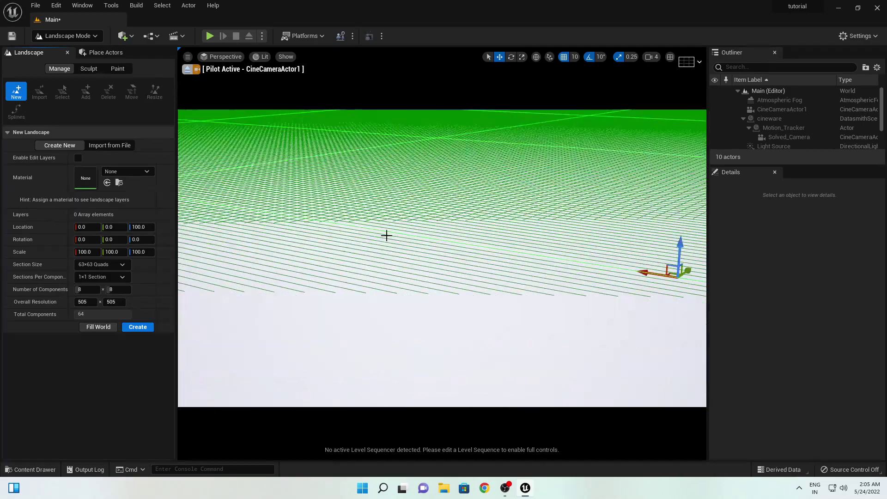
click(138, 327)
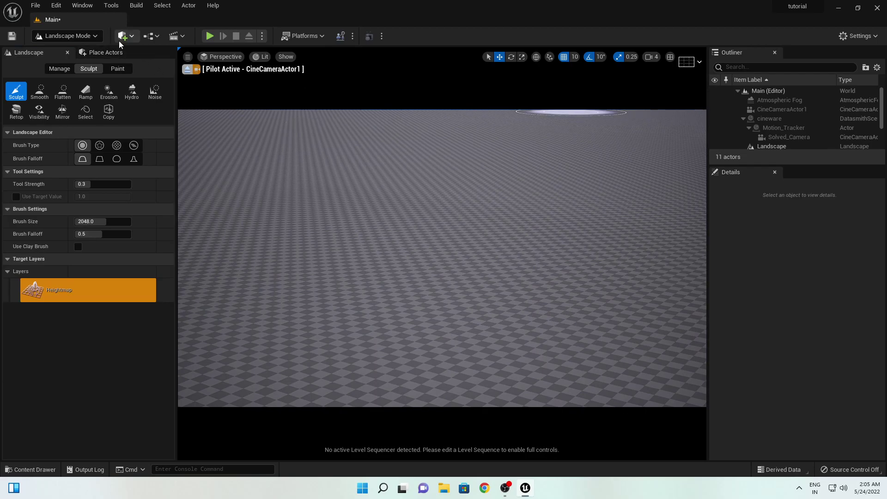
click(67, 36)
click(65, 50)
- Pilot Solved_Camera and reorient it so the landscape and its horizon fill the view
click(220, 57)
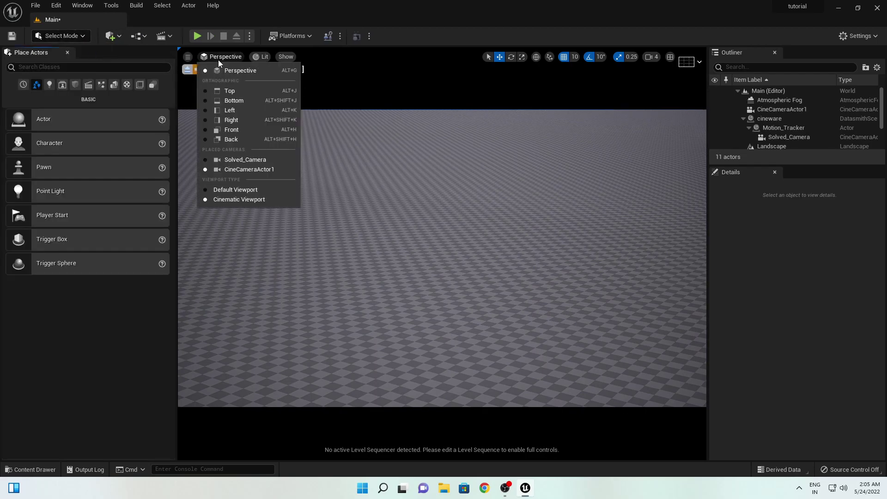
click(236, 159)
right_drag(416, 214, 417, 214)
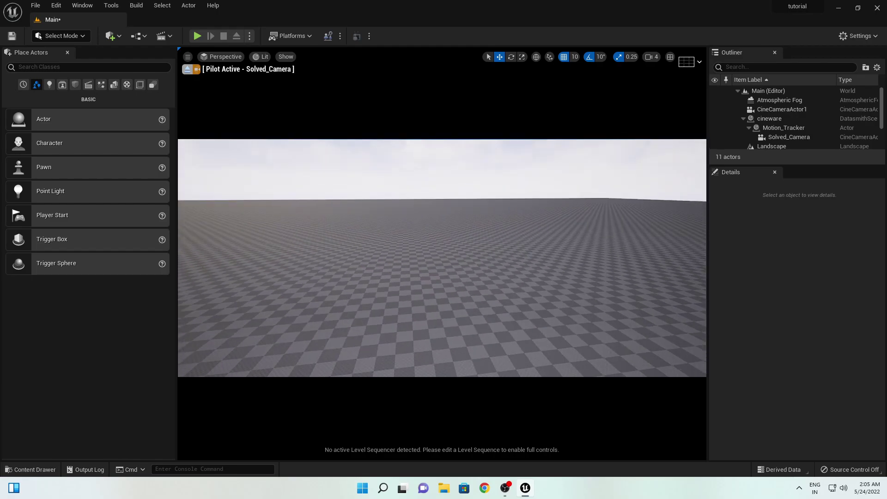
right_drag(441, 288, 441, 287)
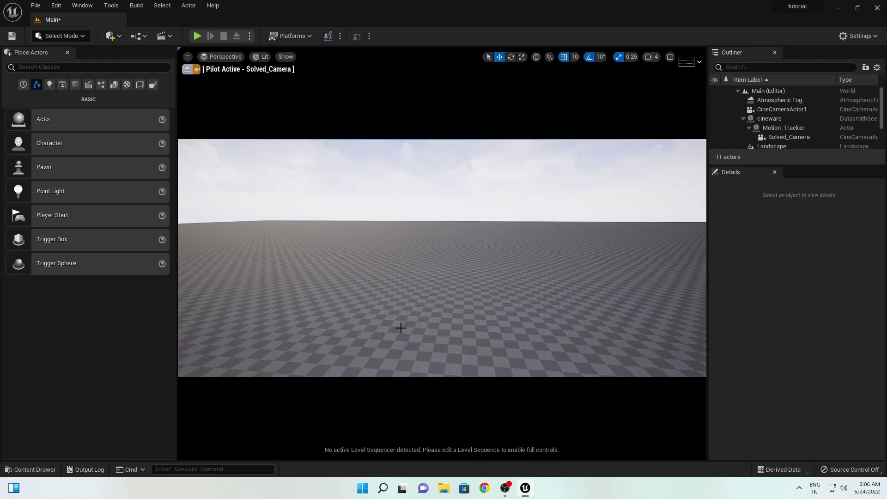
- Open the cineware level sequence from the Animations folder and play back the solved camera's animation
key(ctrl+space)
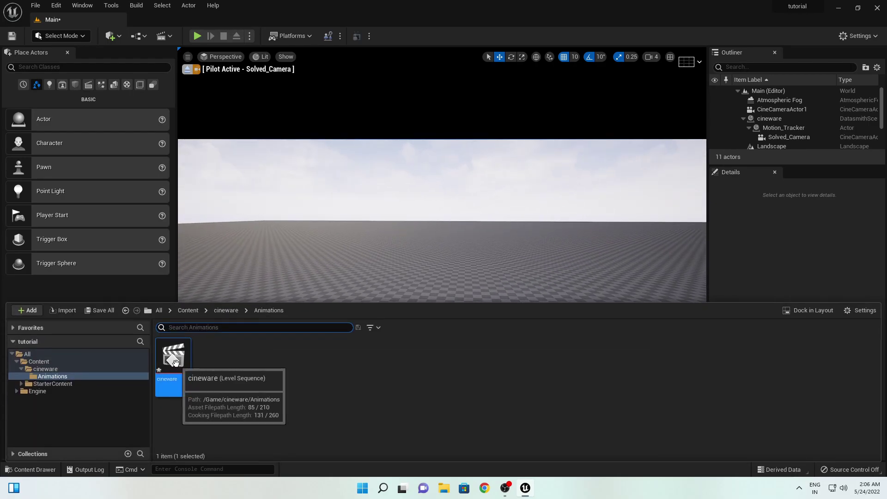
click(163, 36)
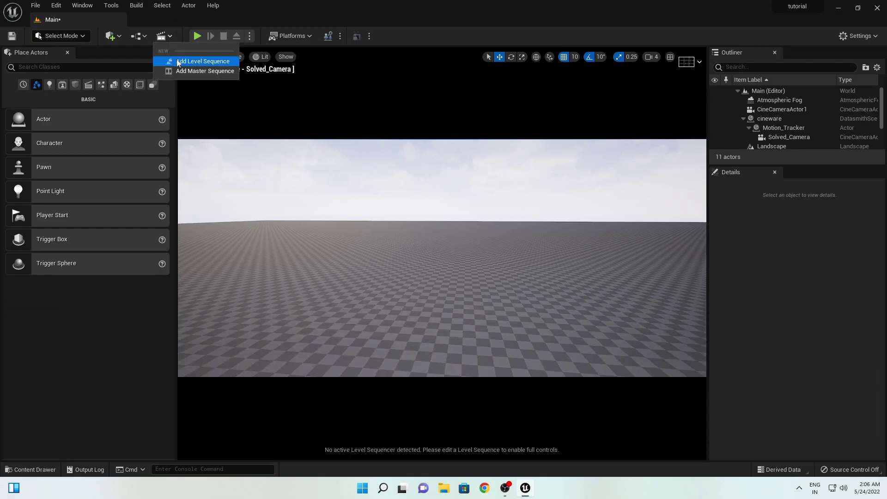
key(Escape)
key(ctrl+space)
double_click(172, 363)
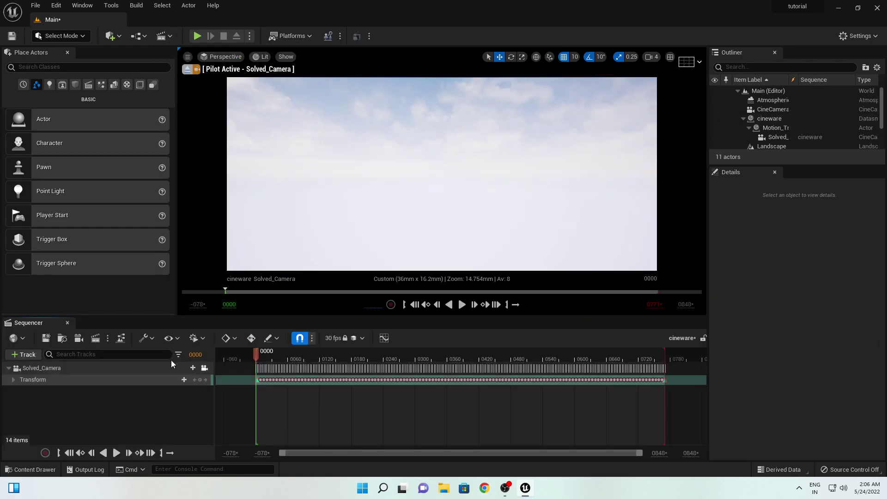
click(460, 307)
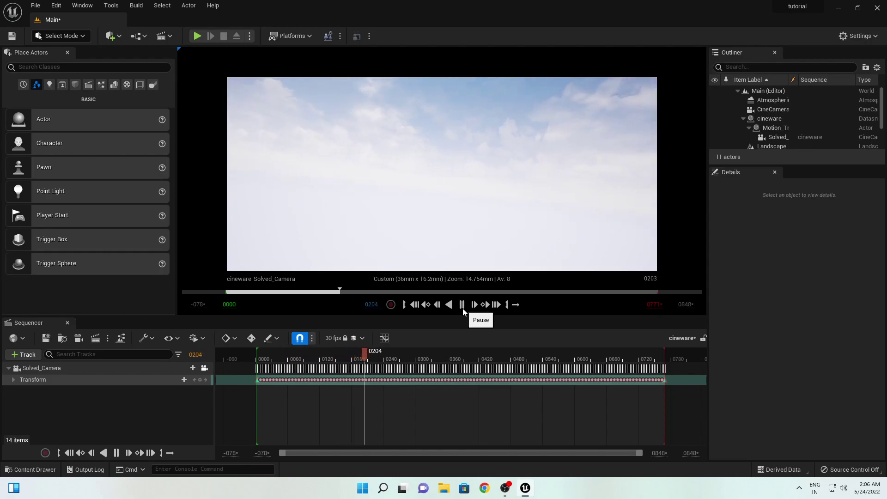
click(462, 306)
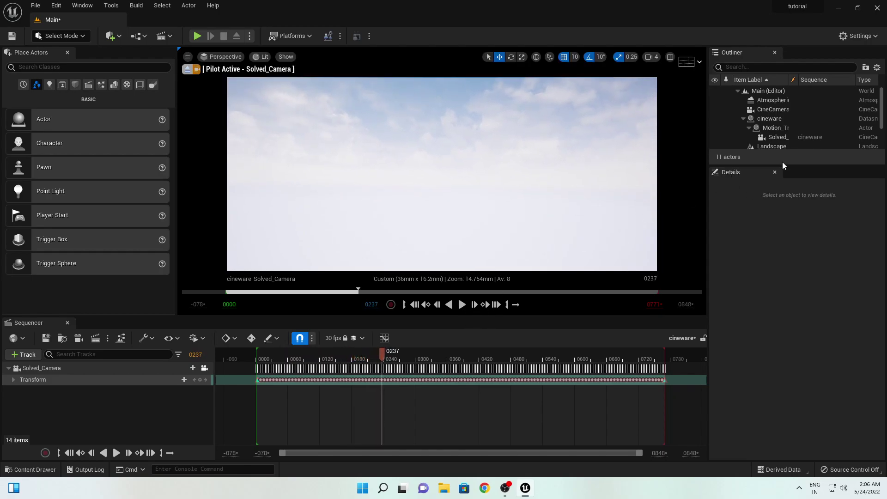
- Enlarge the Outliner, select the cineware Datasmith actor and view the scene through Solved_Camera
drag(791, 165, 790, 318)
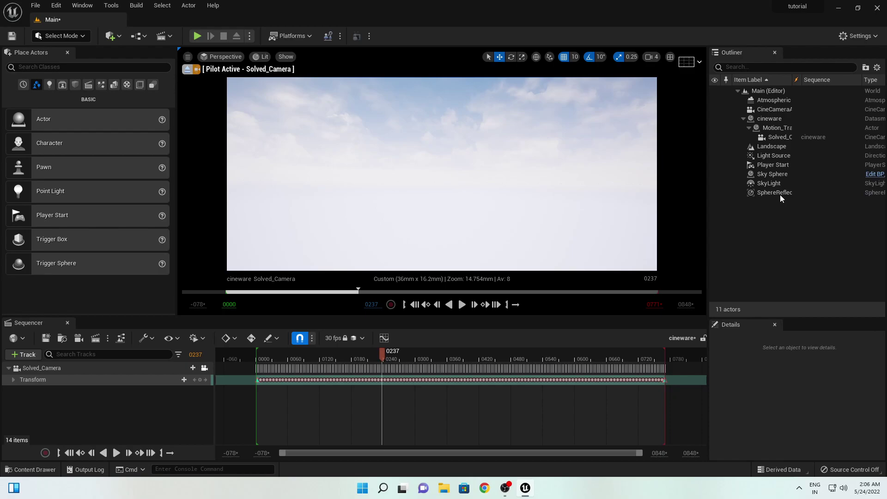
click(776, 137)
click(771, 119)
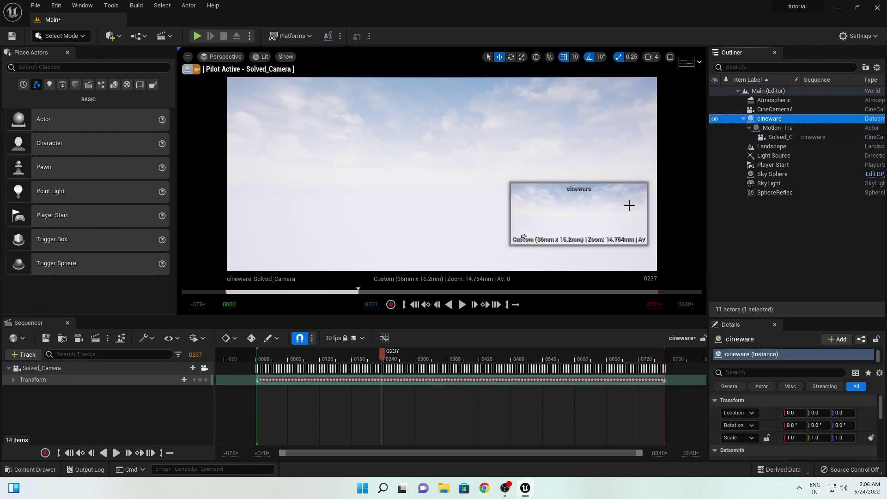
click(217, 57)
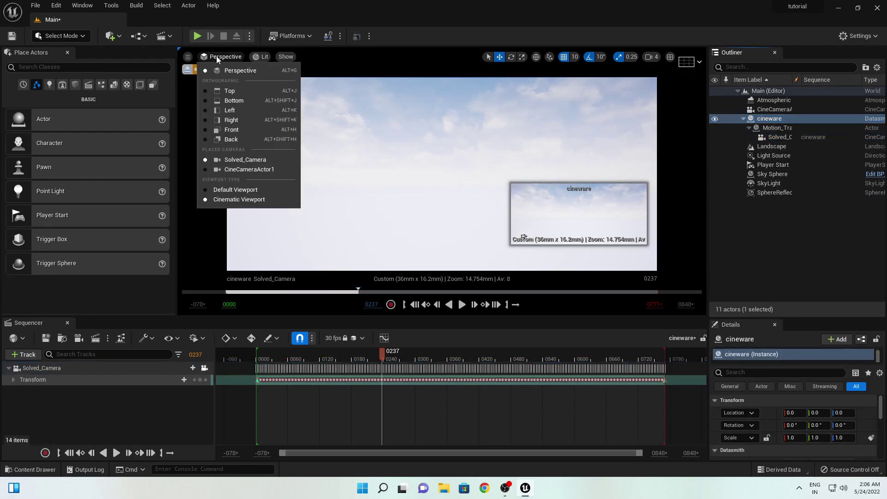
click(245, 159)
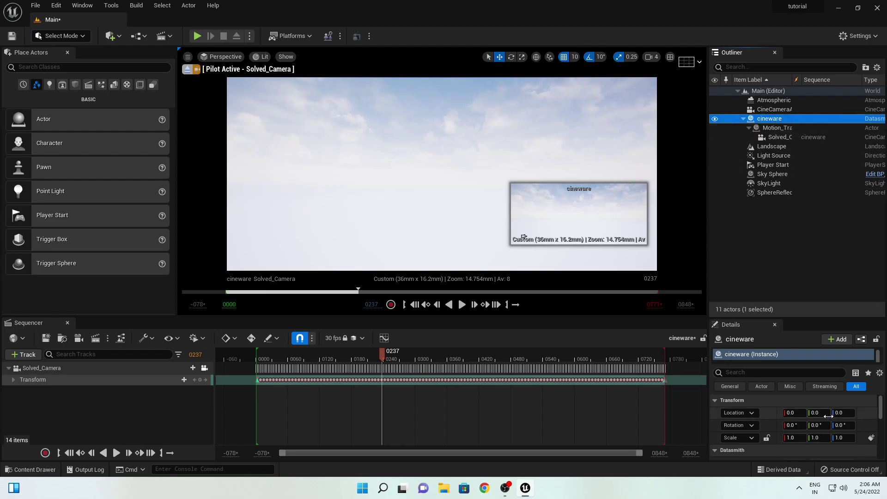
- Raise the cineware actor to a Z location of 244 and play the sequence from its start
click(843, 412)
text(53)
key(Return)
drag(843, 412, 877, 413)
drag(312, 356, 259, 355)
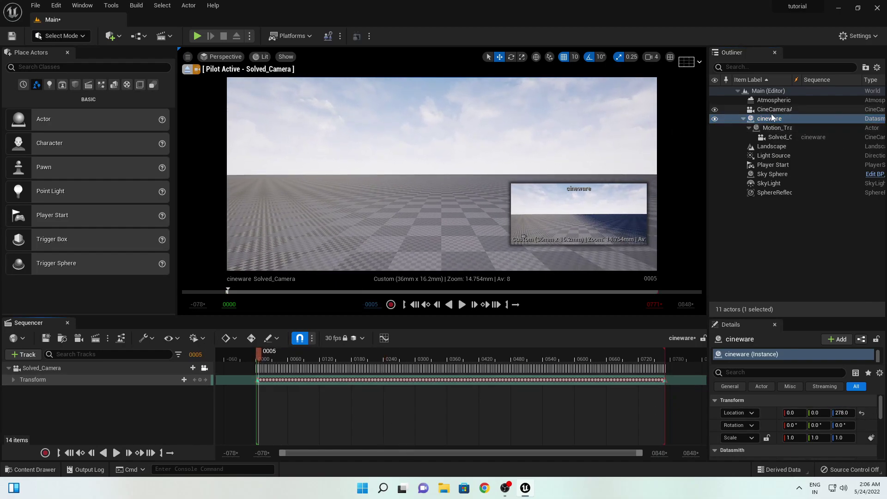
mouse_move(843, 412)
mouse_down()
mouse_move(871, 412)
mouse_move(837, 412)
mouse_up()
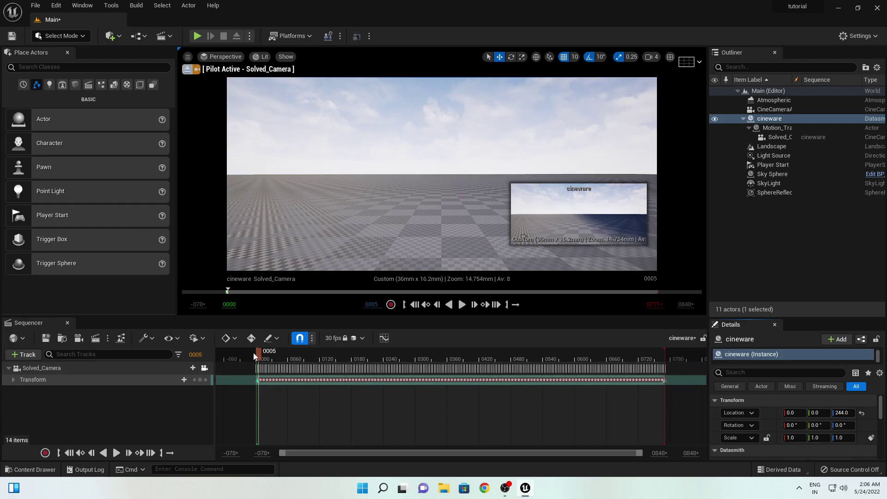
drag(257, 354, 256, 354)
click(117, 453)
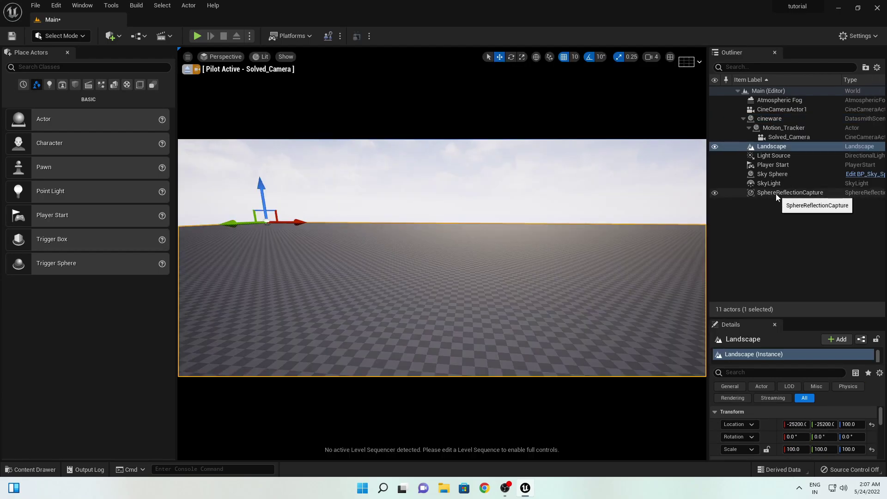
- Delete the SphereReflectionCapture, SkyLight, Sky Sphere, Player Start, Light Source and Atmospheric Fog actors from the level
click(775, 193)
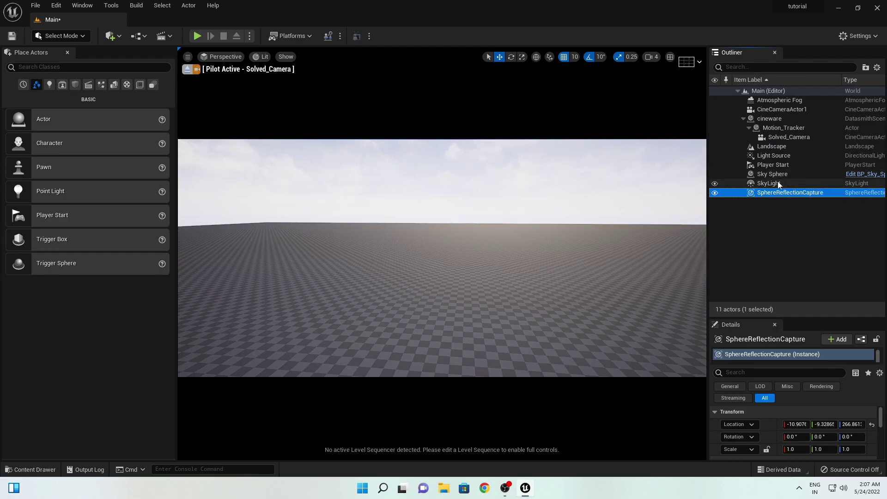
click(777, 190)
key(Return)
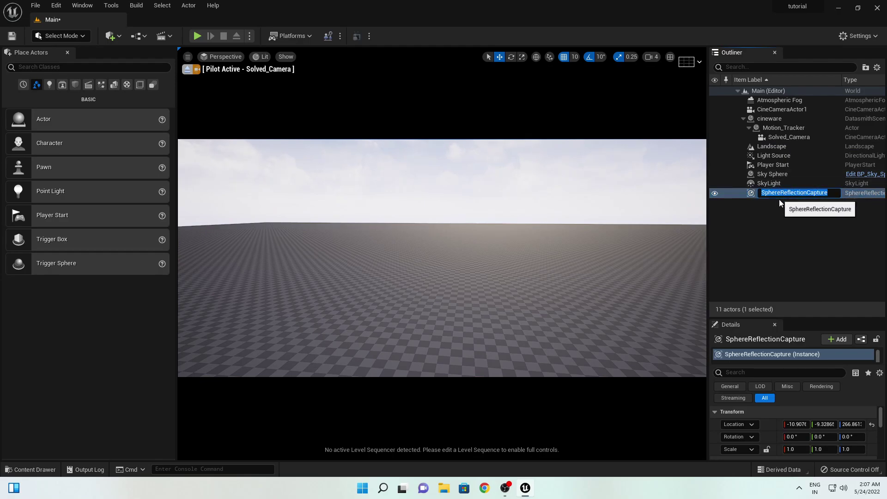
click(777, 193)
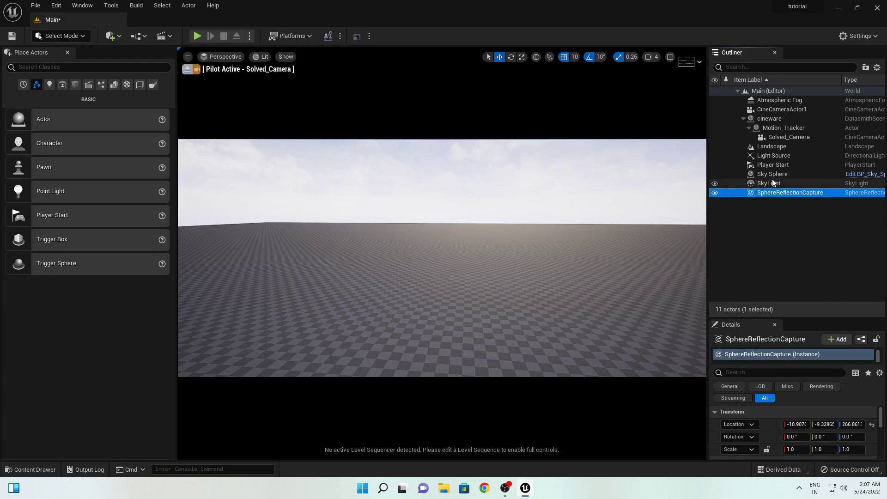
ctrl+click(771, 183)
ctrl+click(771, 174)
ctrl+click(773, 165)
ctrl+click(773, 157)
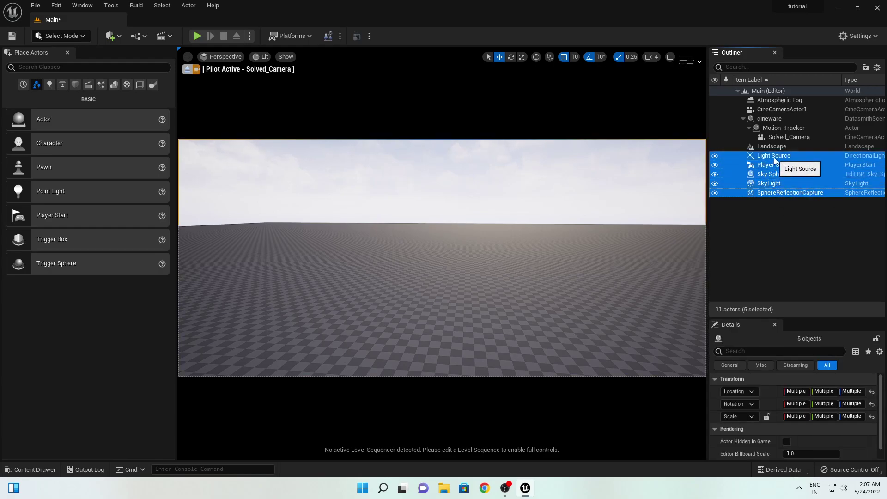
ctrl+click(774, 102)
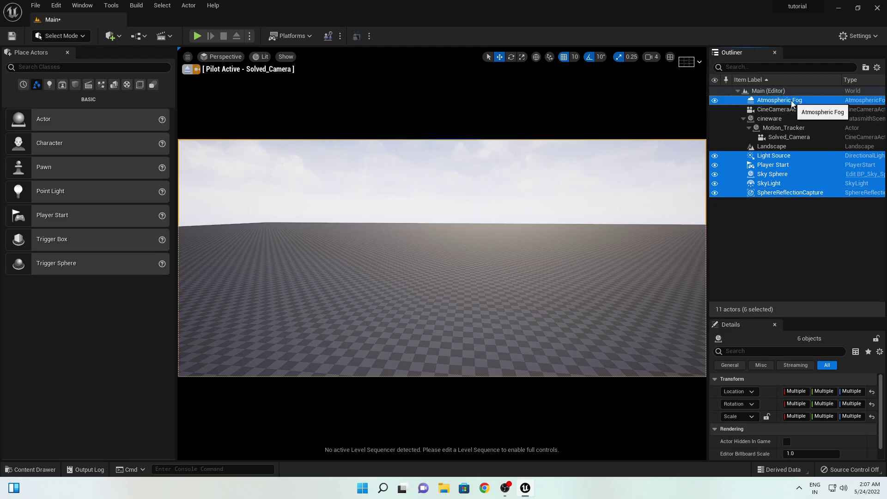
key(Delete)
click(489, 275)
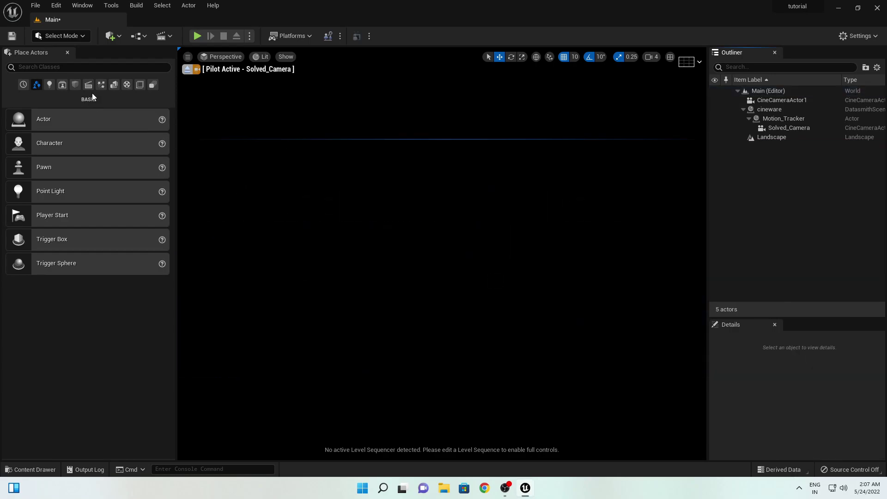
- Place a Directional Light and a Sky Light in the landscape scene and enlarge the Details panel
click(49, 85)
drag(69, 119, 405, 207)
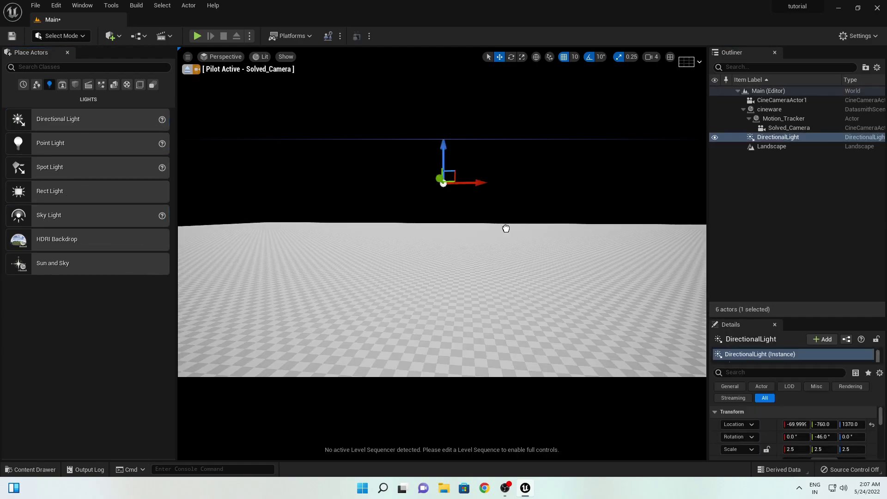
drag(506, 229, 505, 228)
click(776, 156)
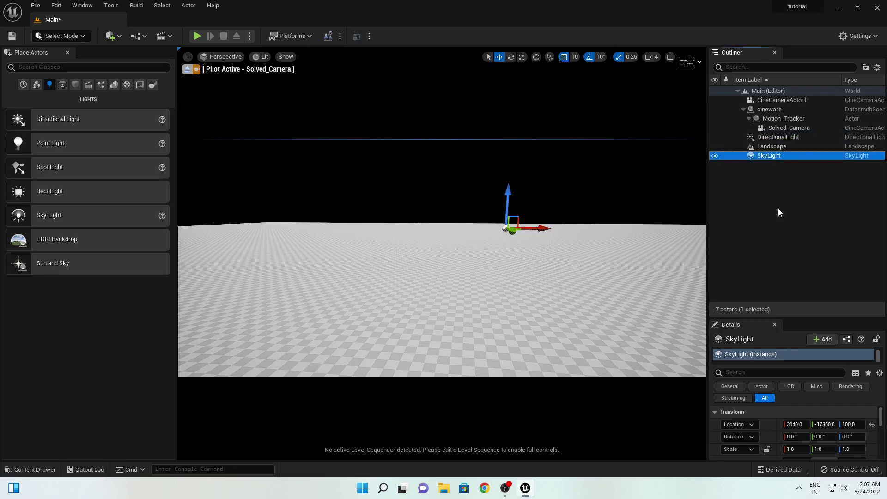
drag(832, 320, 831, 222)
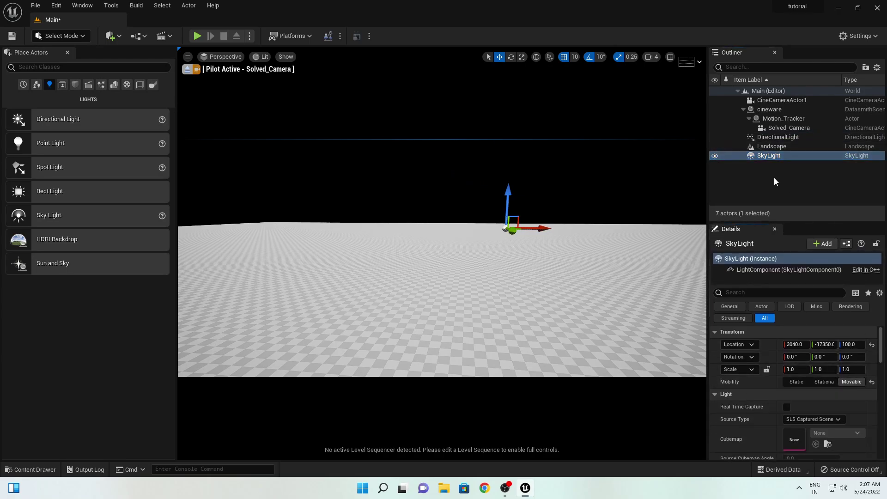
click(777, 136)
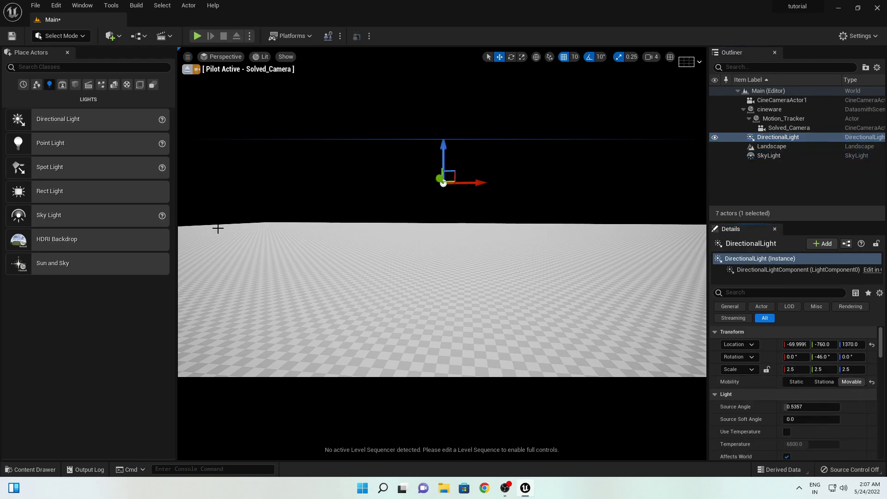
- Add a Sky Atmosphere and a Volumetric Cloud actor to the sky above the landscape
click(101, 85)
drag(50, 144, 291, 163)
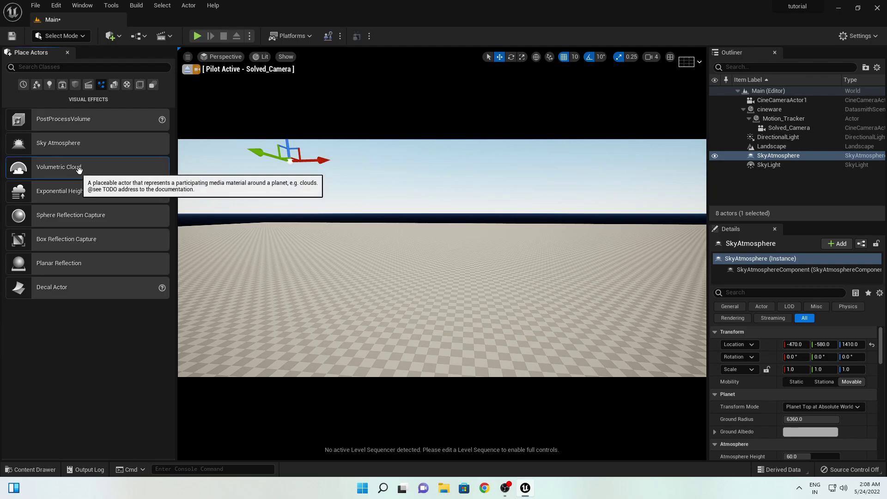
drag(77, 170, 337, 192)
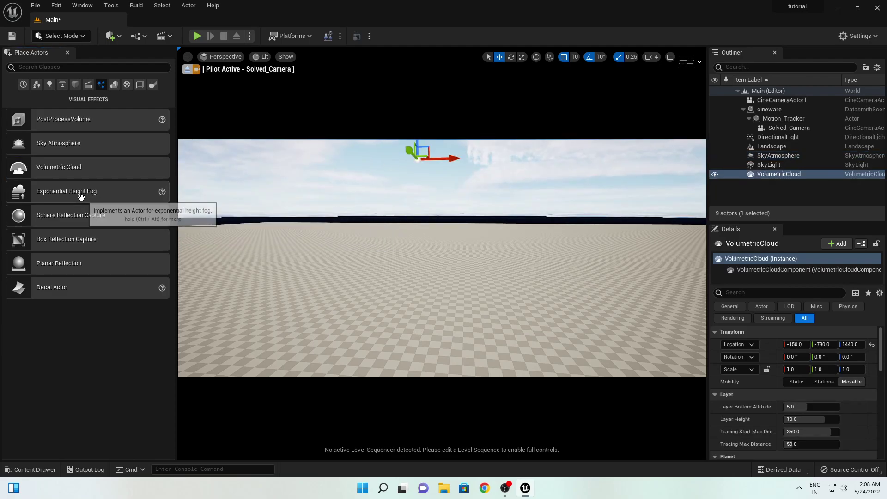
drag(84, 192, 337, 196)
right_drag(354, 212, 415, 211)
right_drag(505, 249, 462, 249)
key(ctrl+z)
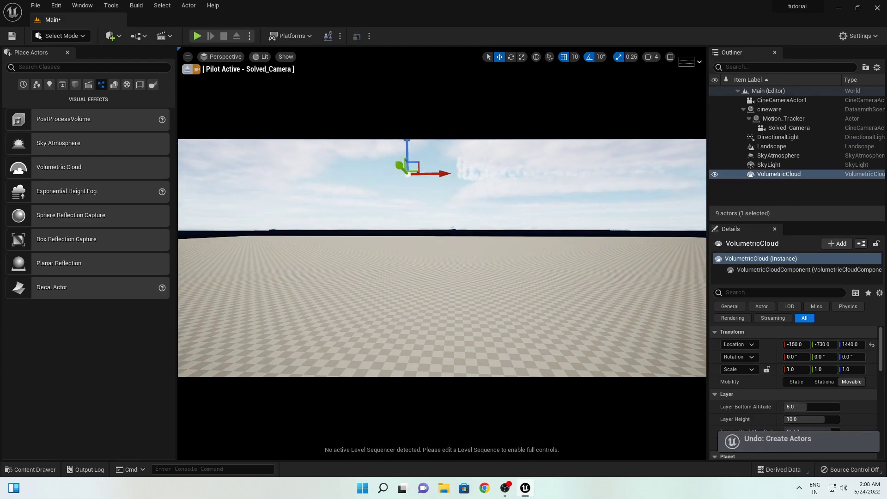
- Place an Exponential Height Fog actor above the landscape and adjust the sun's direction interactively
drag(69, 192, 482, 181)
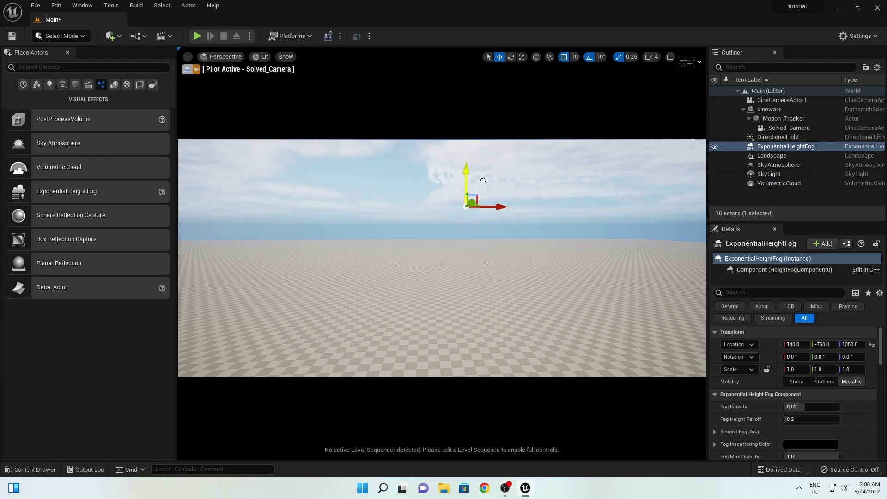
right_drag(578, 302, 557, 292)
key(ctrl+l)
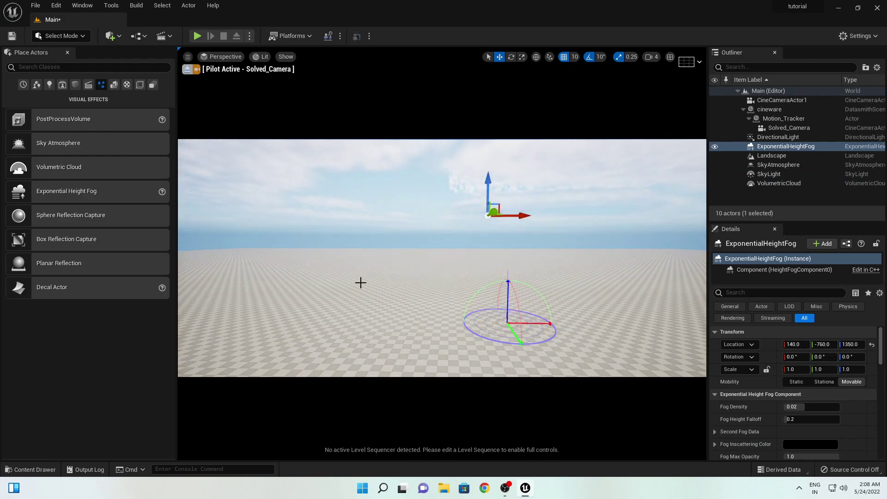
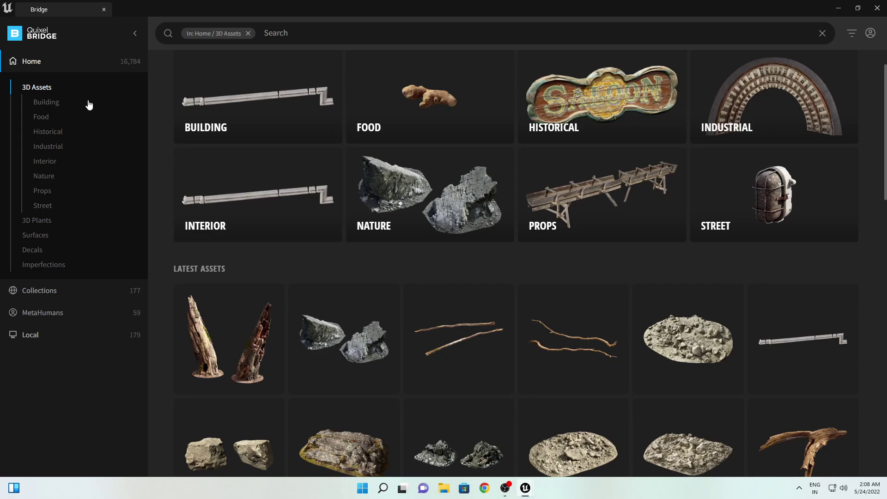
- Browse the local Megascans assets in Quixel Bridge and open the details of Tundra Rocky Ground
click(39, 336)
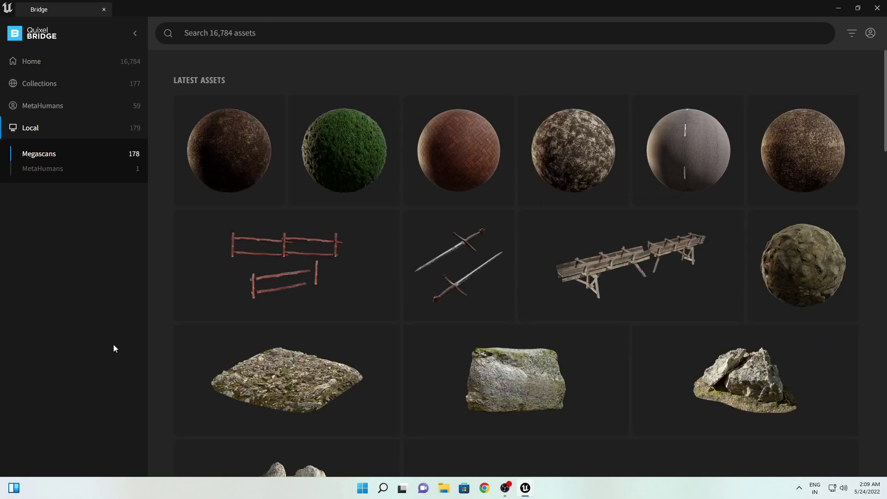
scroll(359, 280, down, 4)
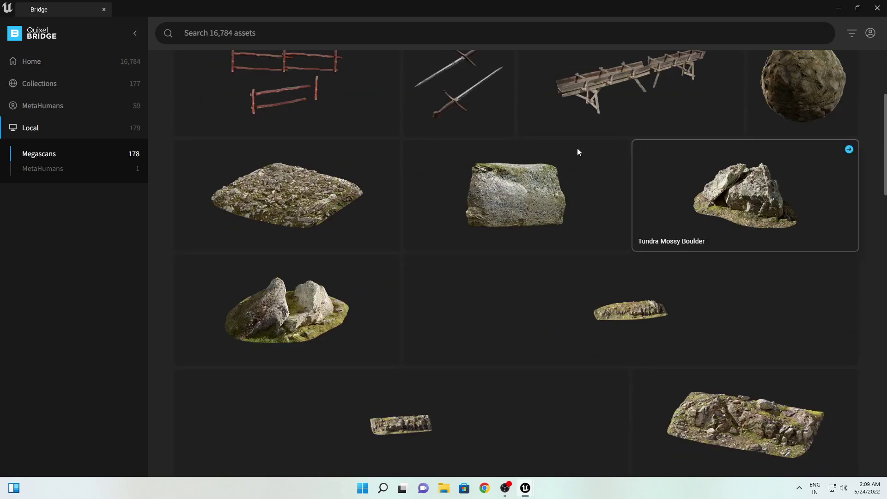
scroll(669, 345, down, 4)
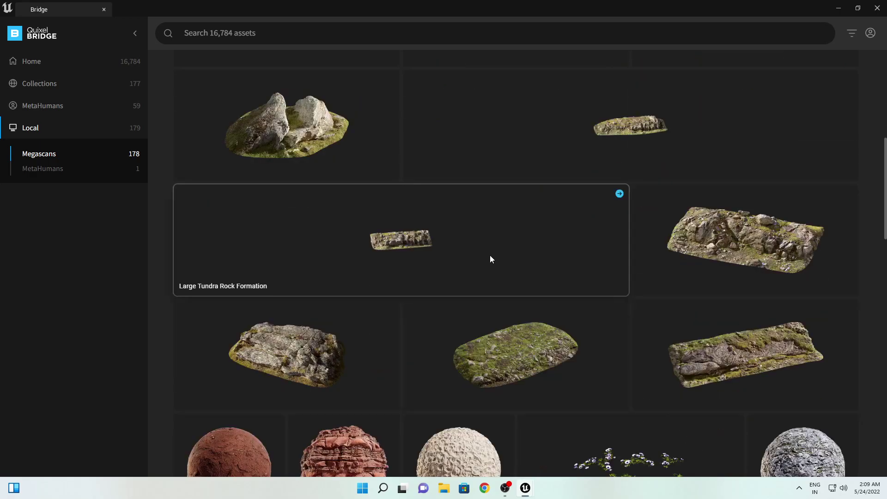
scroll(492, 254, down, 2)
scroll(738, 316, up, 1)
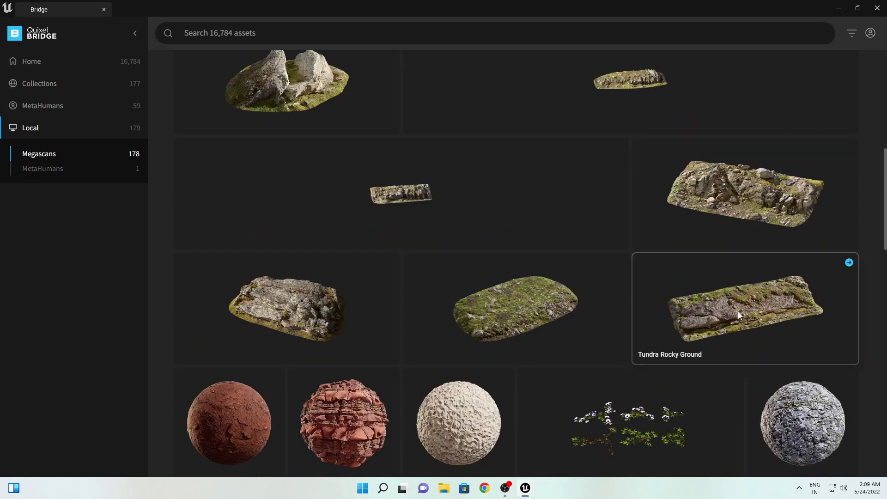
click(768, 312)
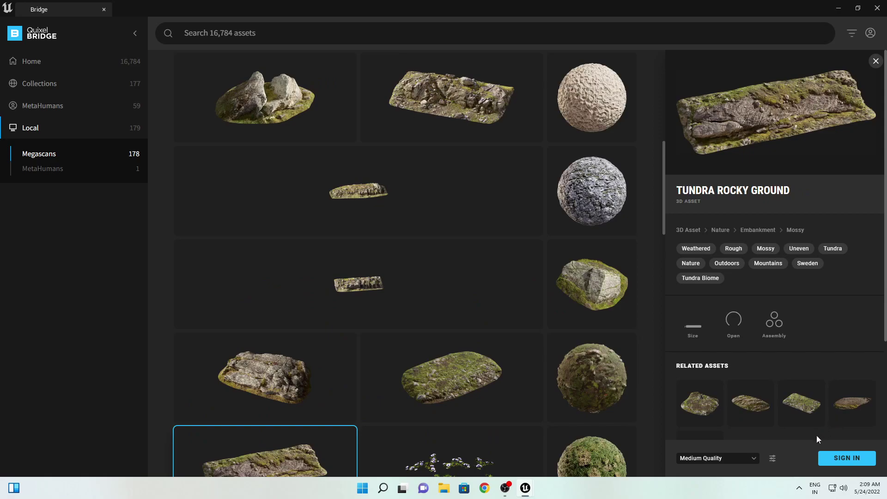
- Sign in to Quixel Bridge, add Tundra Rocky Ground to the project in Nanite quality and close the floating Content Browser
click(847, 458)
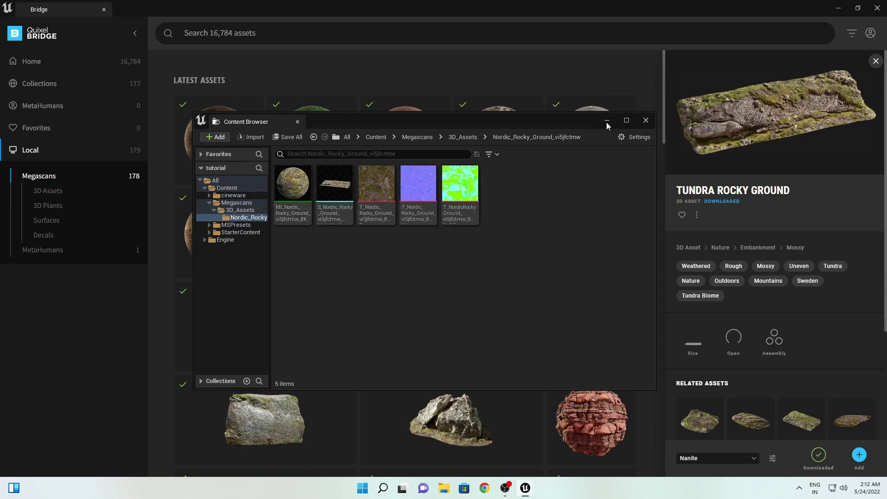
click(645, 122)
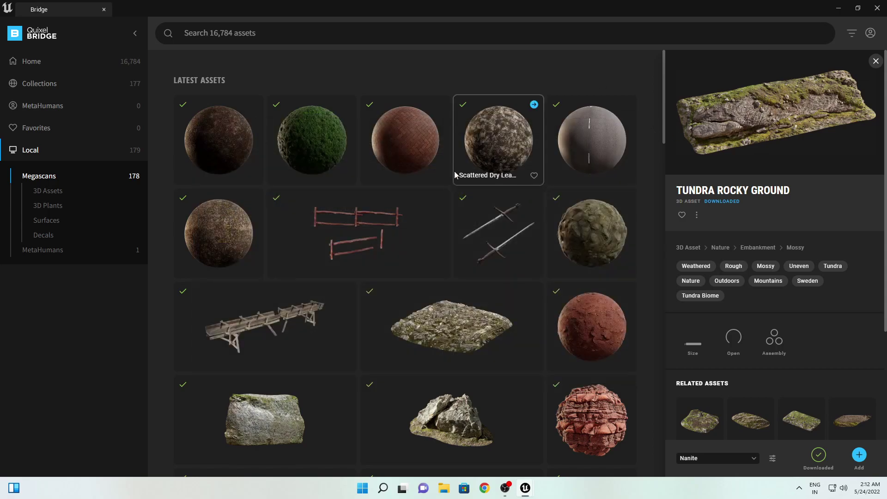
- Leave Quixel Bridge and open the Nordic_Rocky_Ground_vi5jfctmw folder under Megascans 3D_Assets in the project content
scroll(246, 377, down, 2)
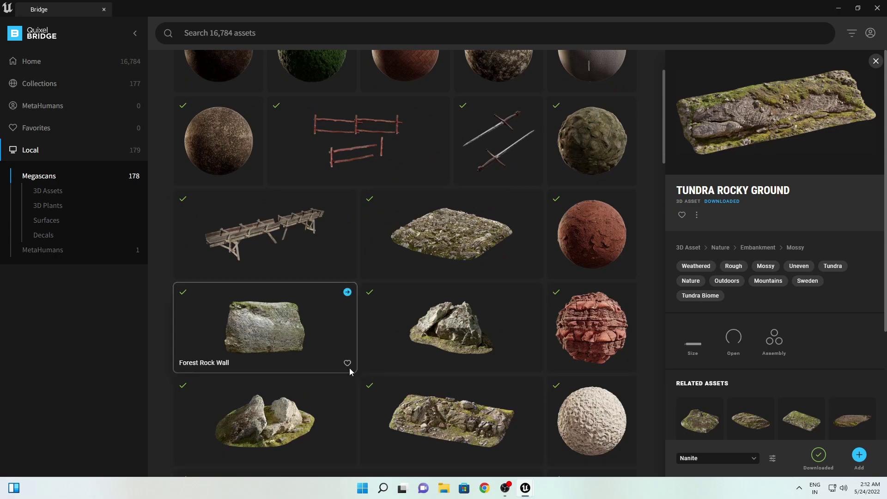
click(840, 12)
key(ctrl+space)
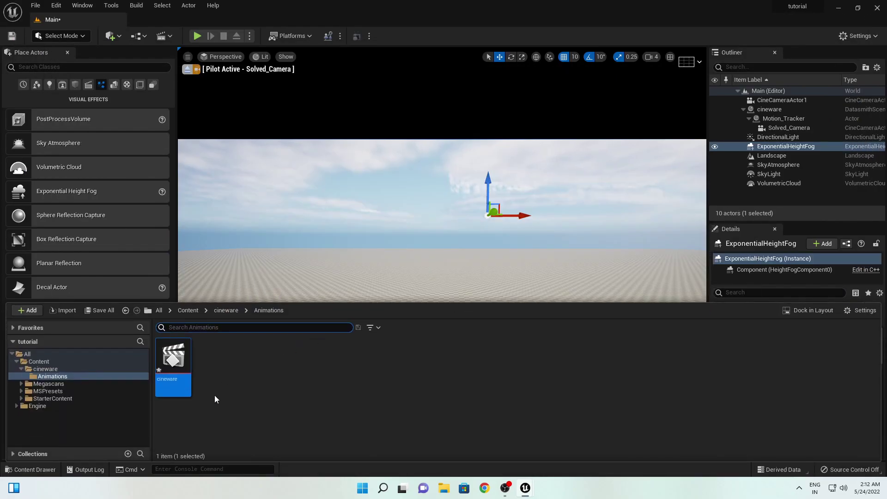
click(21, 369)
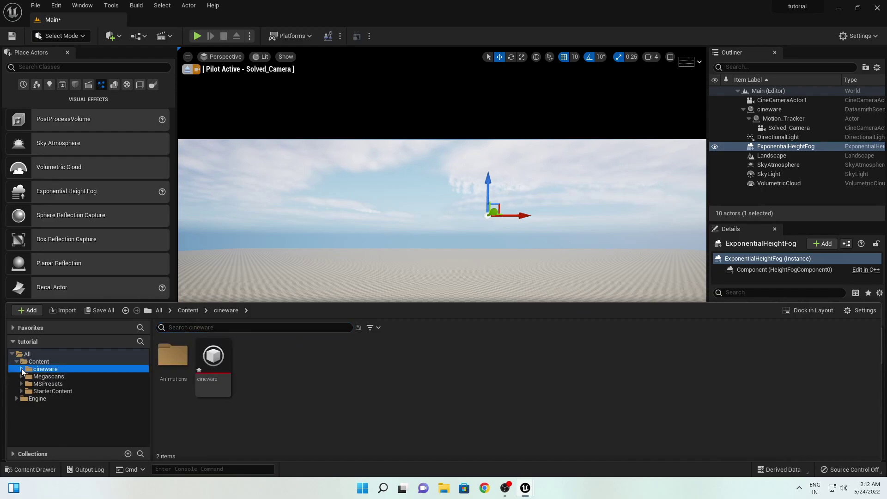
click(50, 376)
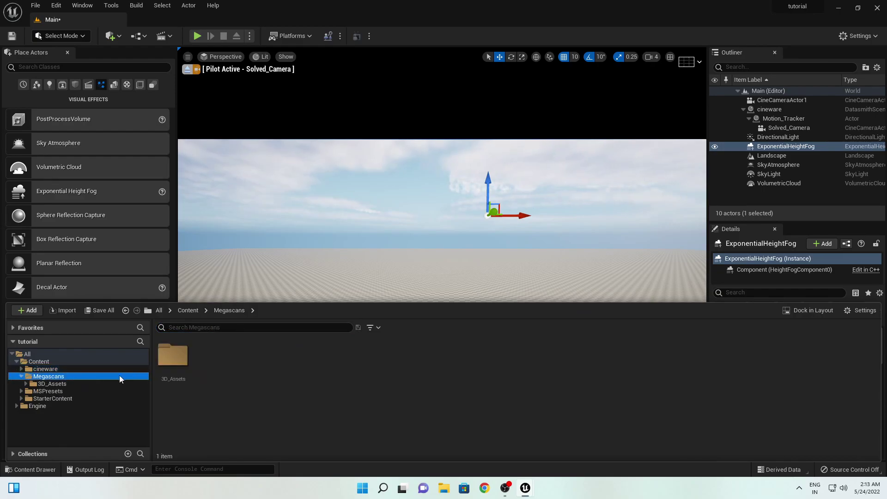
double_click(50, 377)
double_click(52, 383)
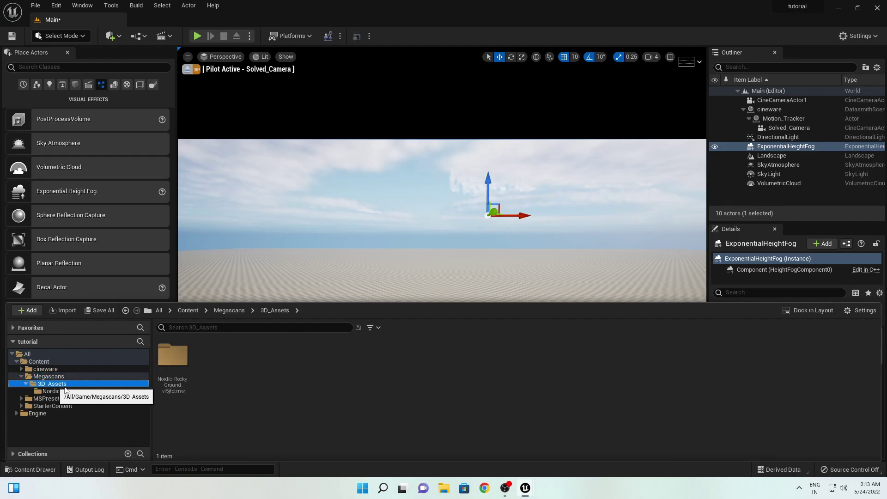
double_click(174, 356)
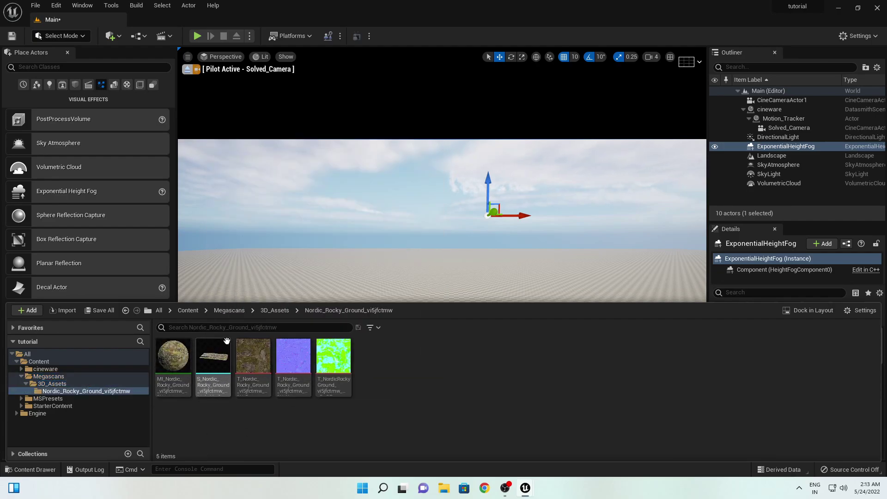
- Place the Nordic Rocky Ground static mesh on the landscape in the camera's left foreground and set its mobility to Movable
mouse_move(219, 365)
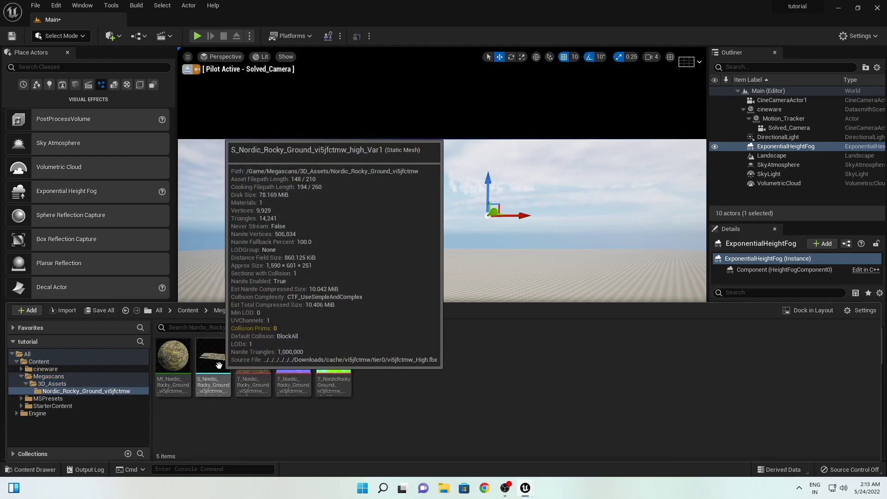
drag(219, 365, 283, 319)
click(851, 382)
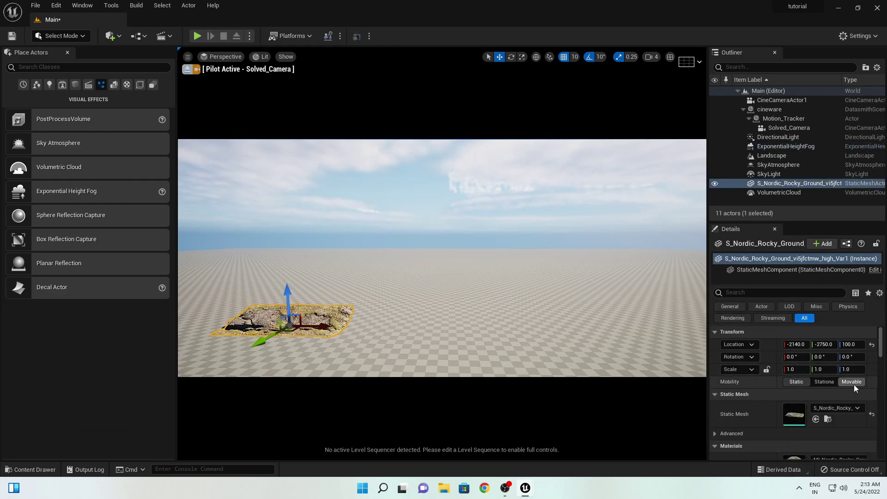
click(824, 369)
text(3.06)
key(Return)
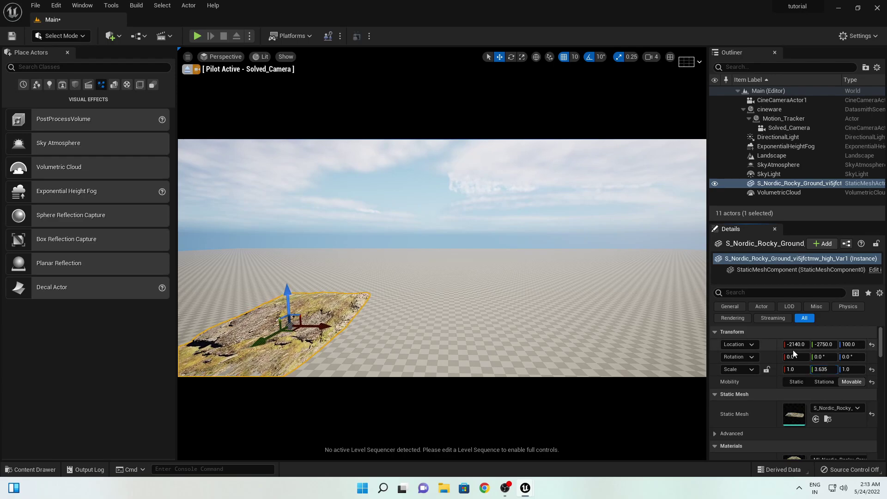
key(ctrl+z)
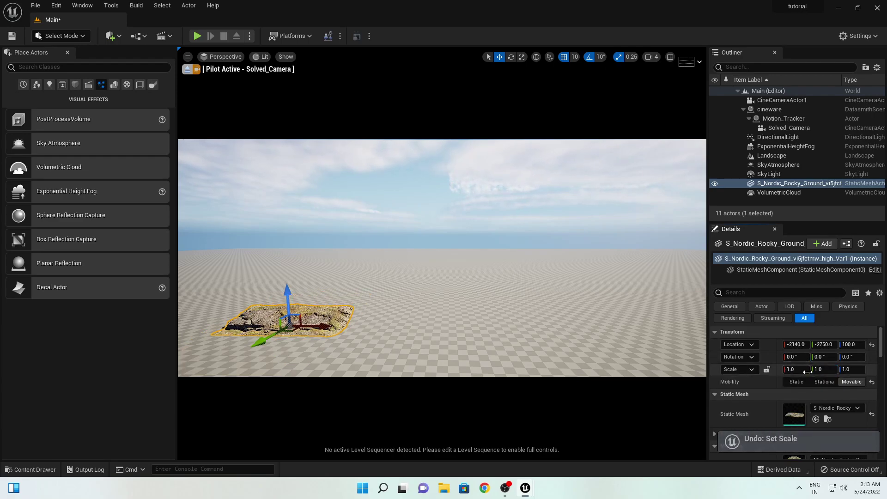
- Lock the rock mesh's scale proportions, scale it uniformly to about 8.08 and rotate it to about -70° around Z
click(767, 369)
drag(795, 369, 829, 369)
click(511, 56)
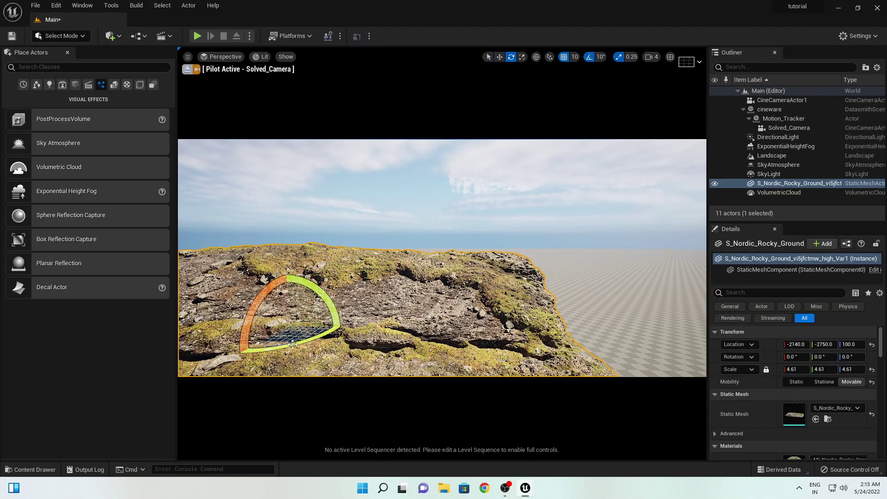
drag(293, 344, 602, 296)
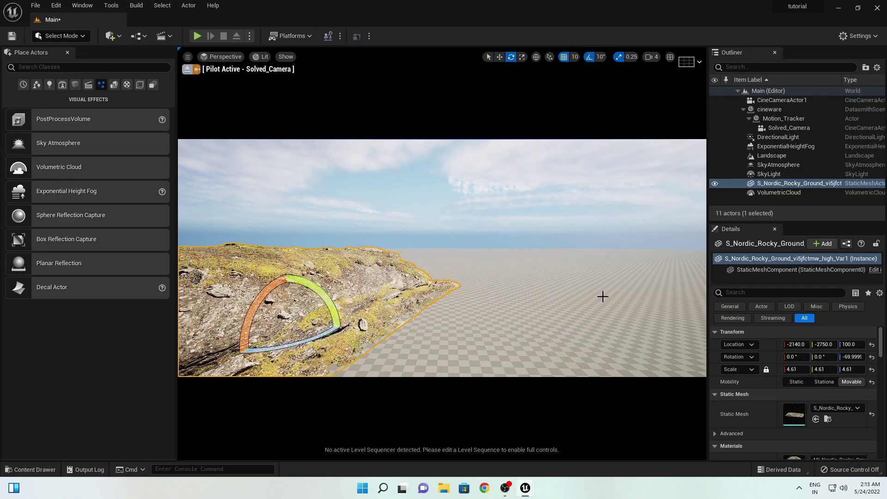
drag(795, 369, 823, 369)
- Move the rock mesh along X to -3210 and adjust its rotation on the left side of the shot
click(499, 57)
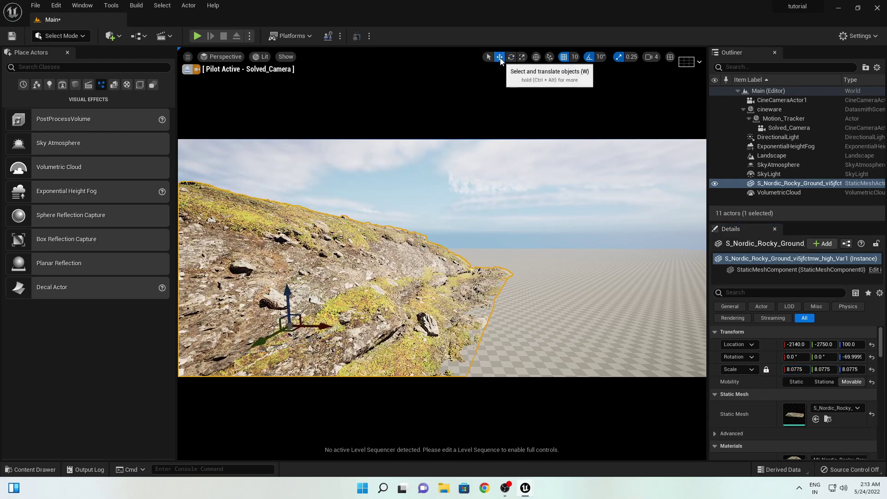
drag(286, 300, 210, 296)
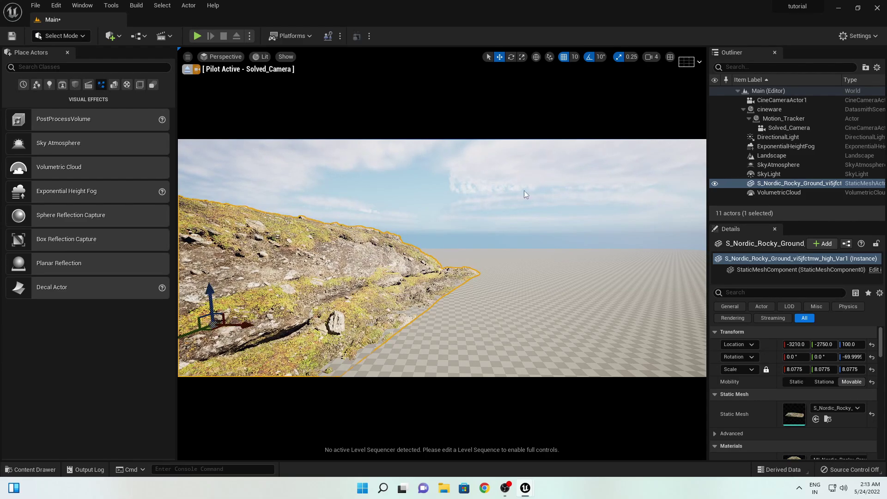
click(511, 57)
drag(222, 336, 202, 342)
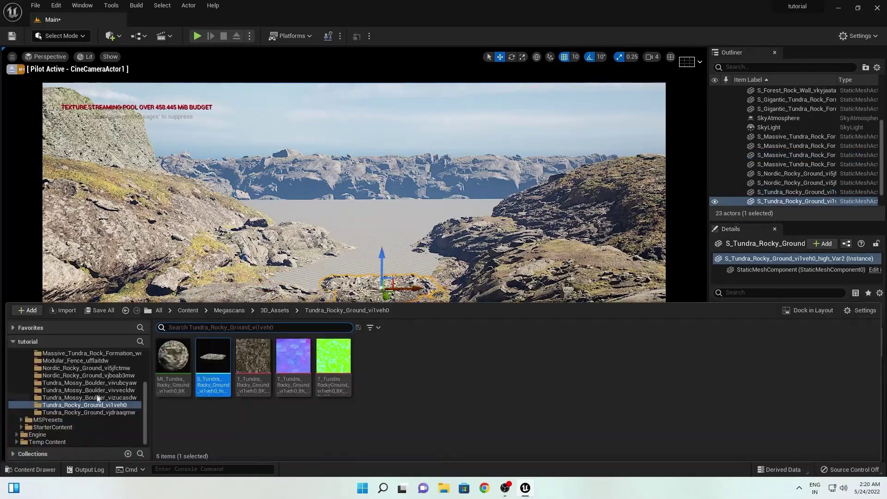
- Open the Nordic_Rocky_Ground_vjboab3mw asset folder and switch the viewport to the Solved_Camera view
click(88, 375)
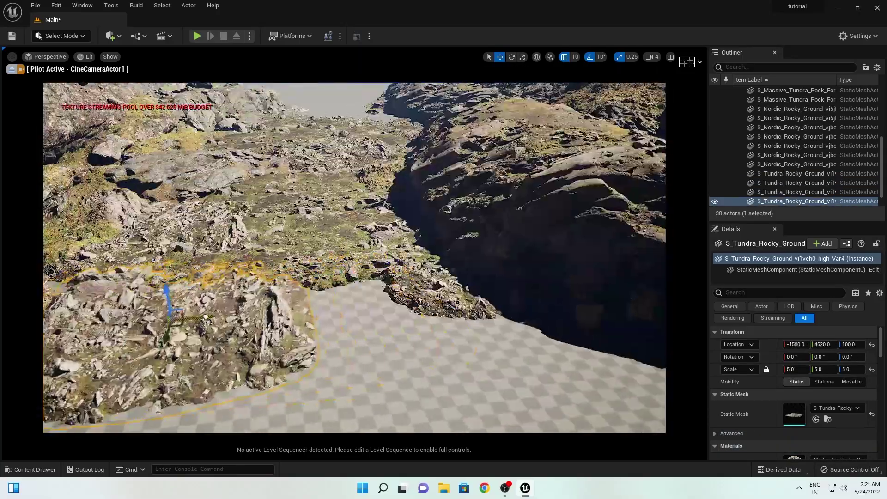
click(46, 56)
click(79, 168)
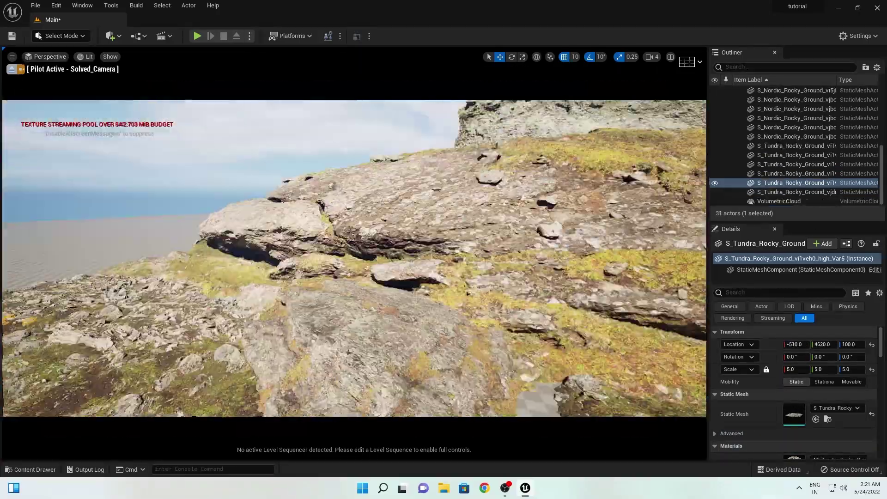
scroll(798, 119, up, 10)
click(770, 109)
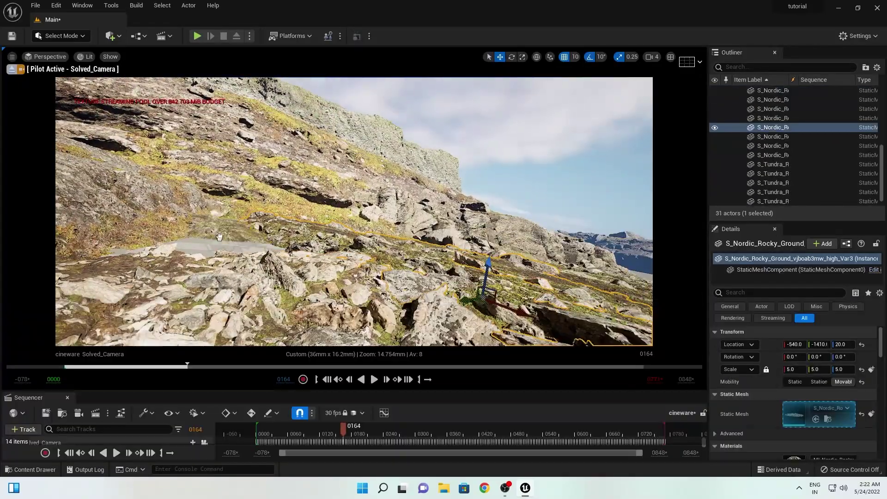
- Play the cineware sequence to check the rock coverage along the camera move, and close the Sequencer
click(374, 380)
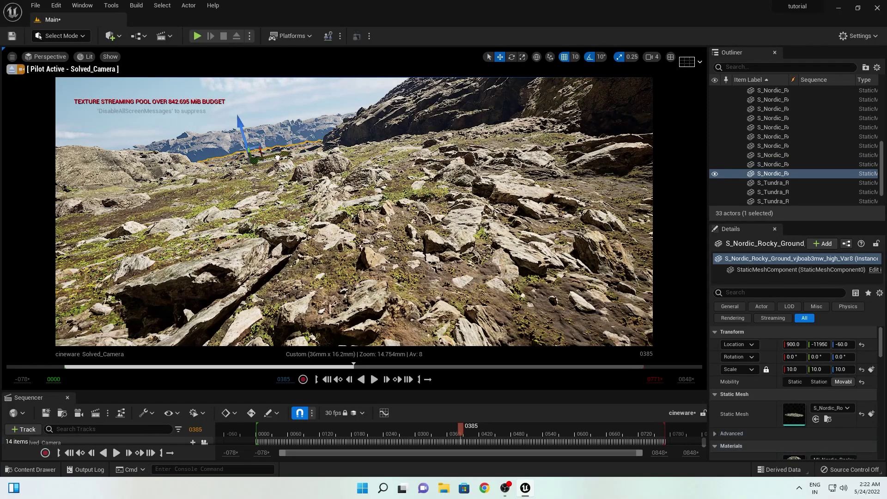
click(374, 380)
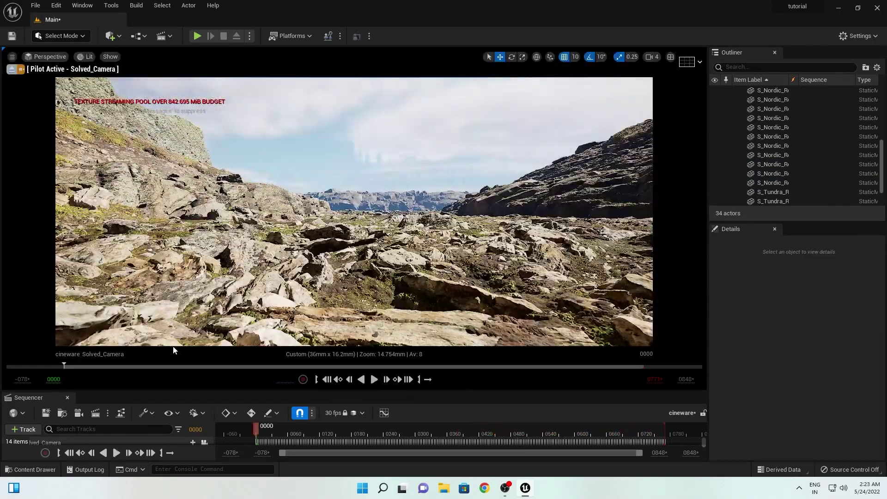
click(68, 397)
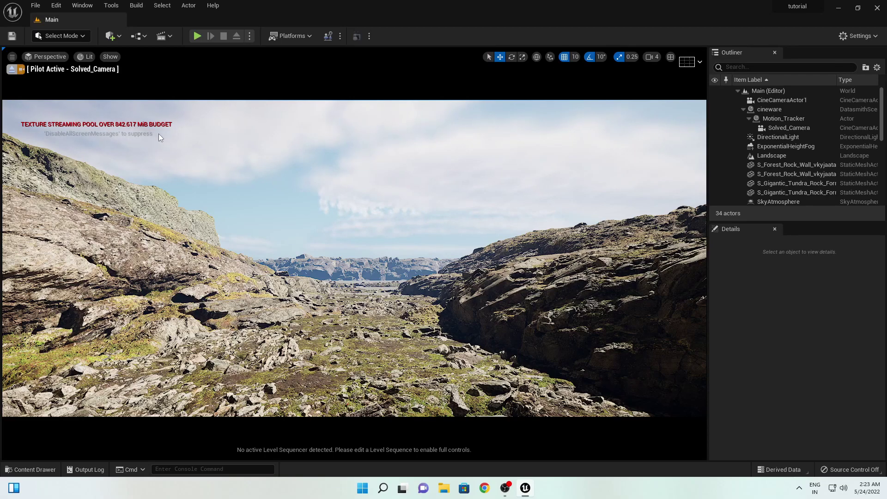
- Open the cineware level sequence from the cineware Animations folder in the Sequencer
key(ctrl+space)
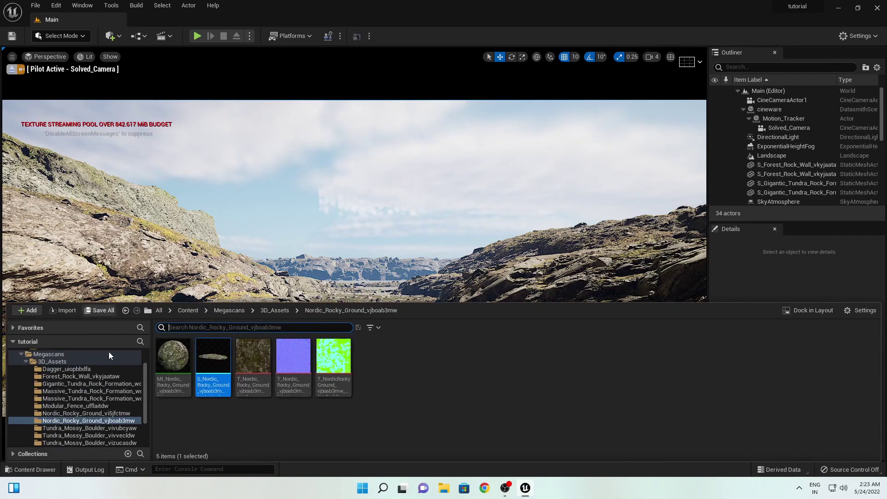
click(45, 369)
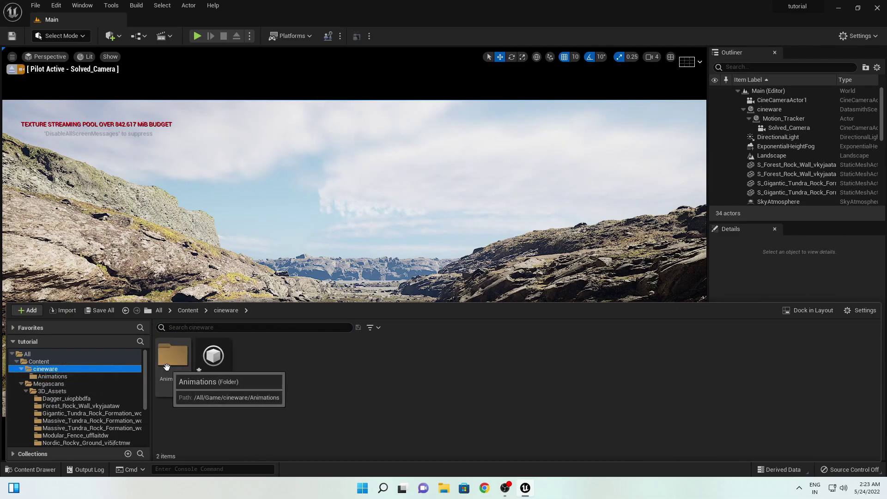
double_click(167, 367)
click(172, 366)
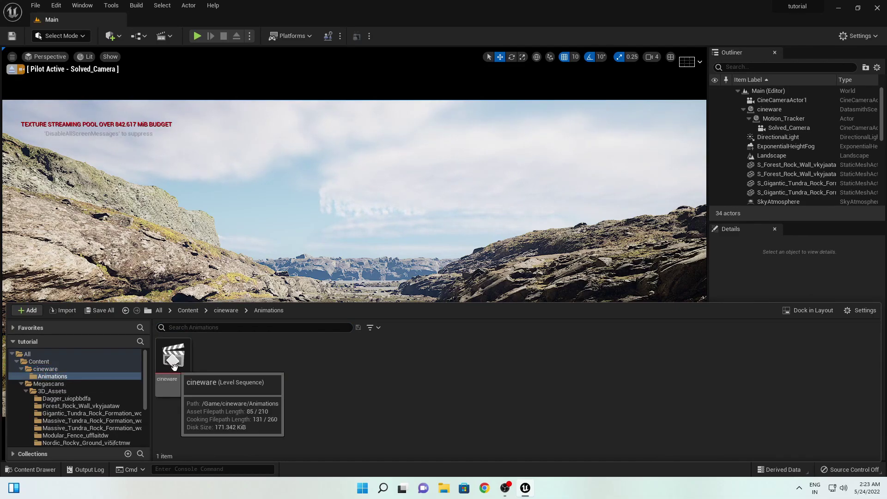
double_click(174, 366)
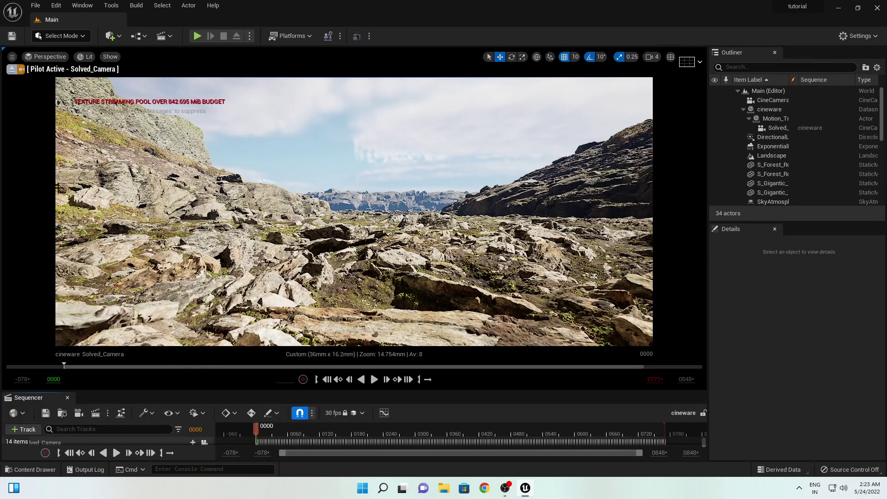
- View the scene through Solved_Camera and play the whole cineware sequence
click(45, 59)
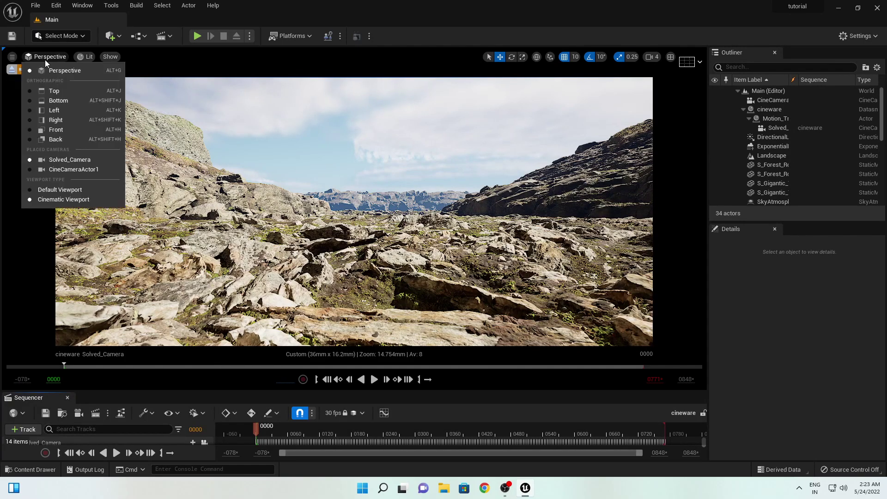
click(80, 159)
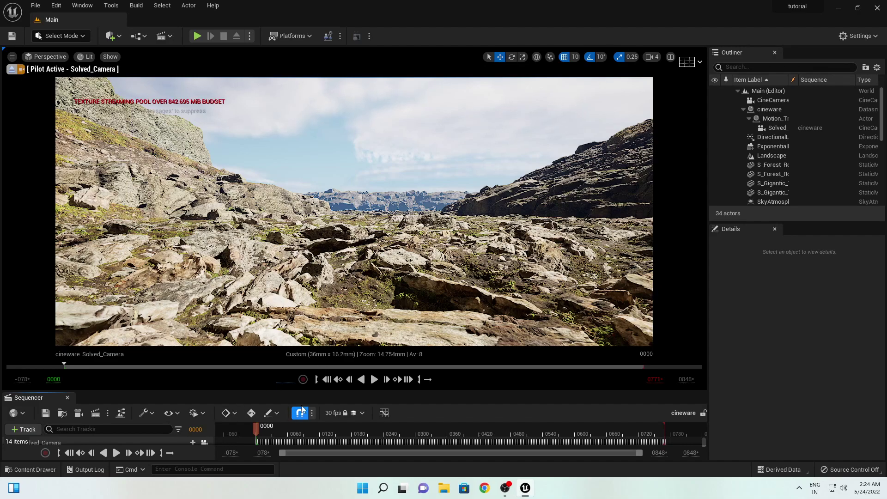
click(372, 381)
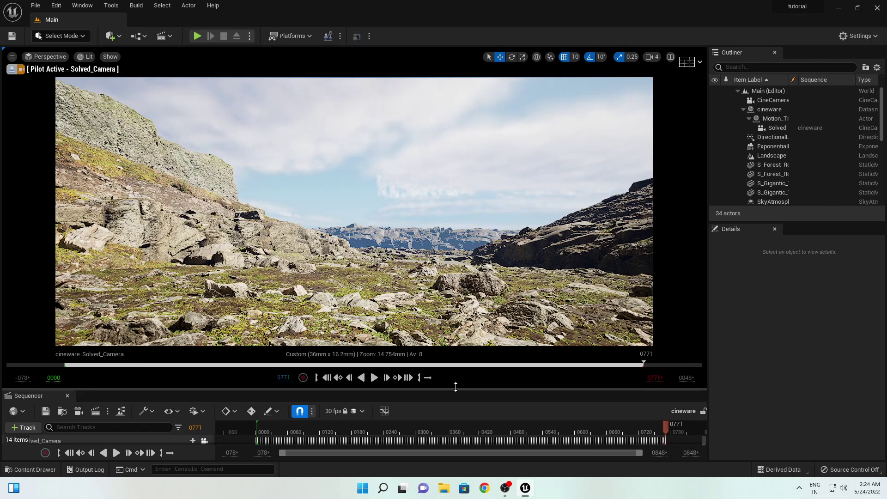
- Enlarge the Sequencer area and add a Camera Cut Track to the cineware sequence
drag(454, 390, 464, 317)
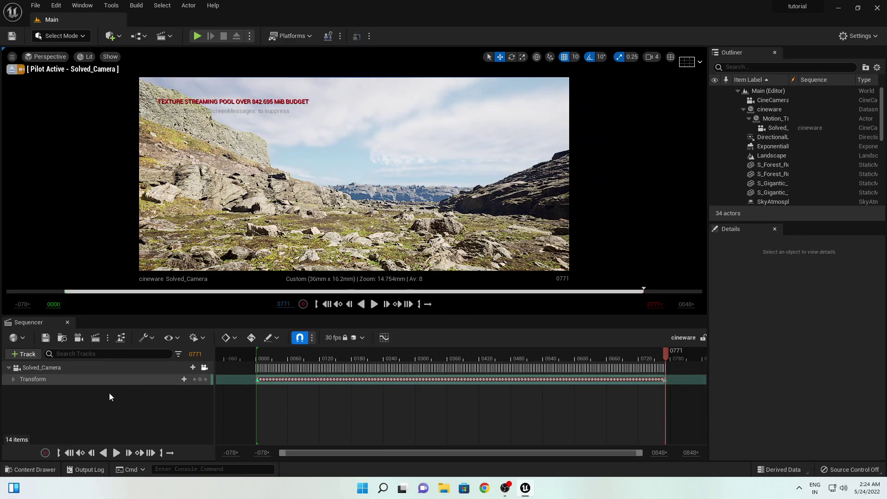
click(23, 355)
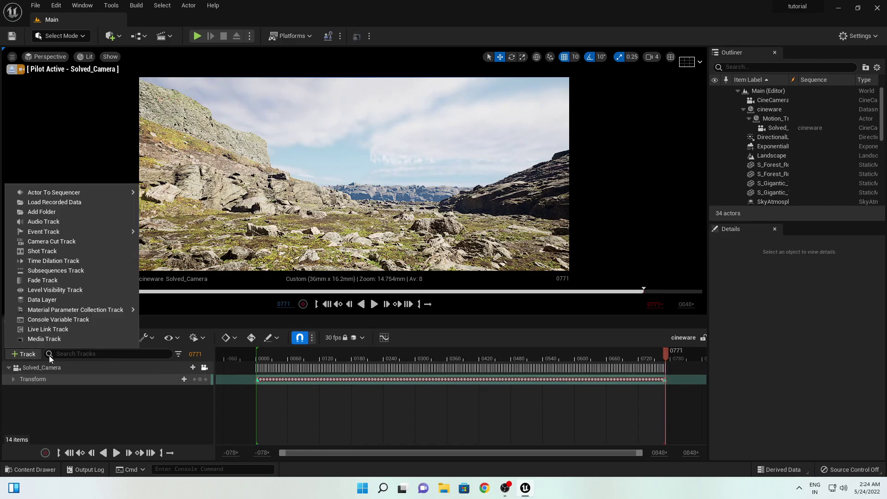
click(69, 243)
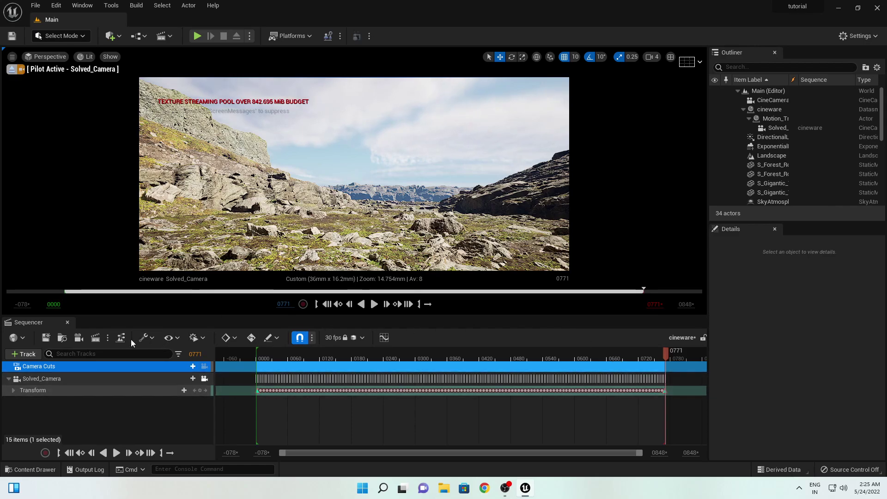
- Open the cineware sequence's render settings in Movie Render Queue and replace the .jpg export with .png Sequence [8bit]
click(97, 339)
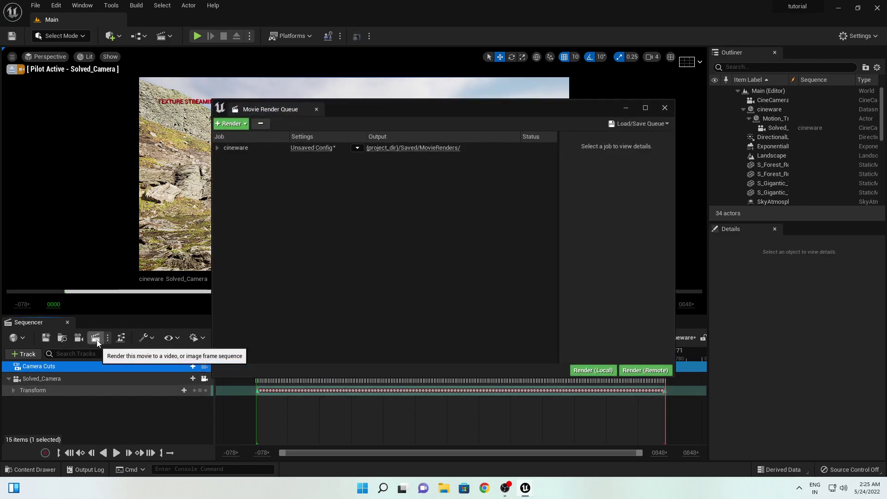
click(312, 148)
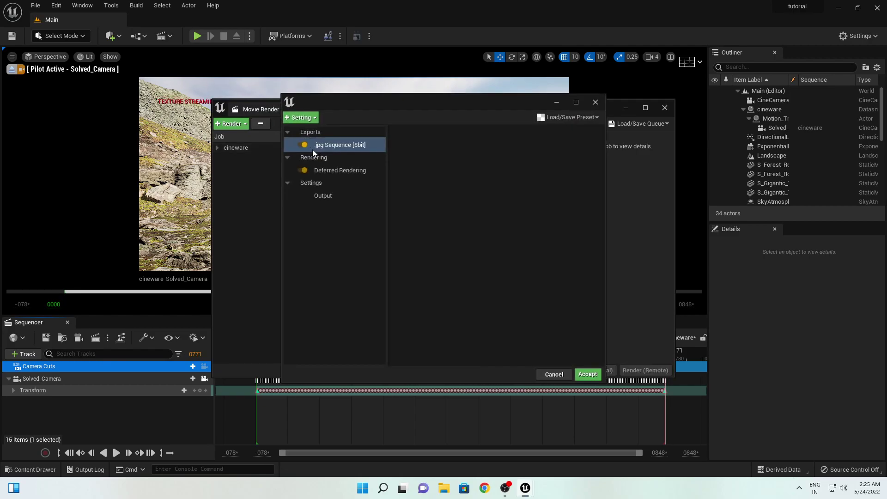
click(336, 149)
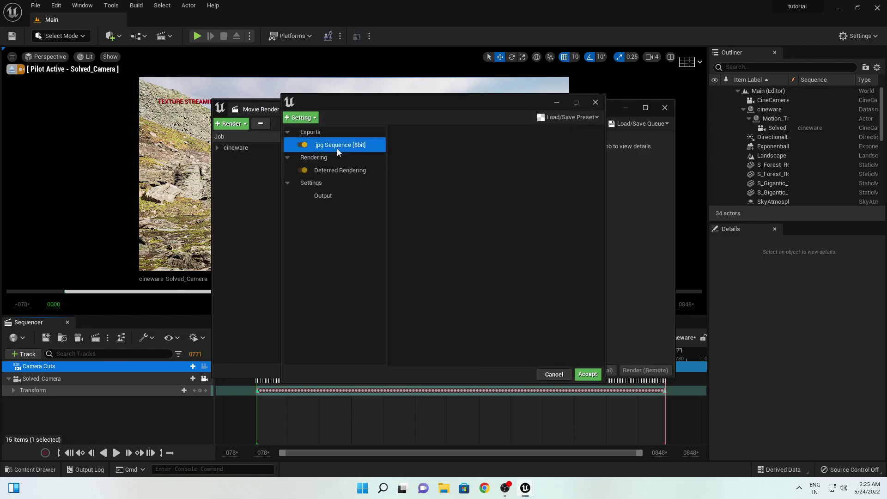
click(309, 119)
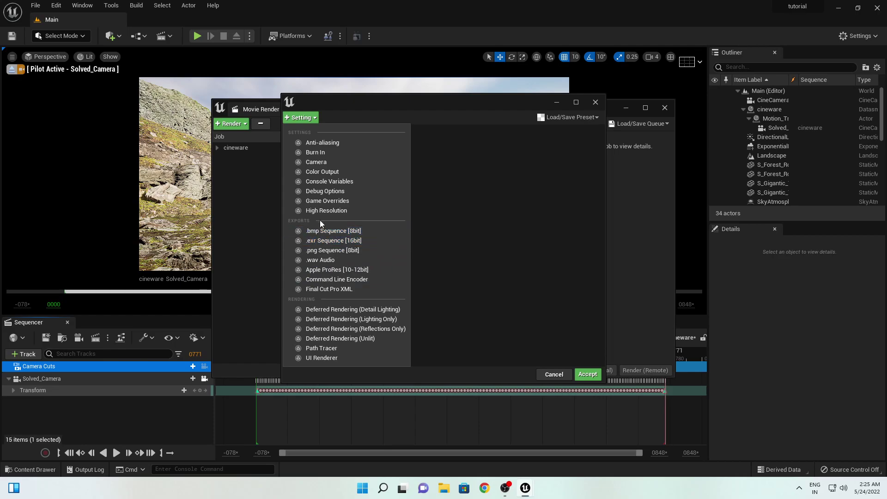
click(332, 251)
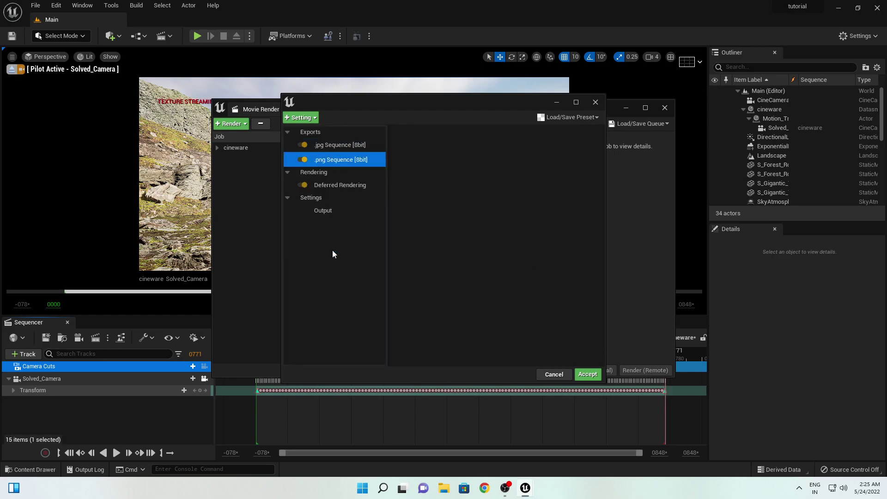
click(327, 146)
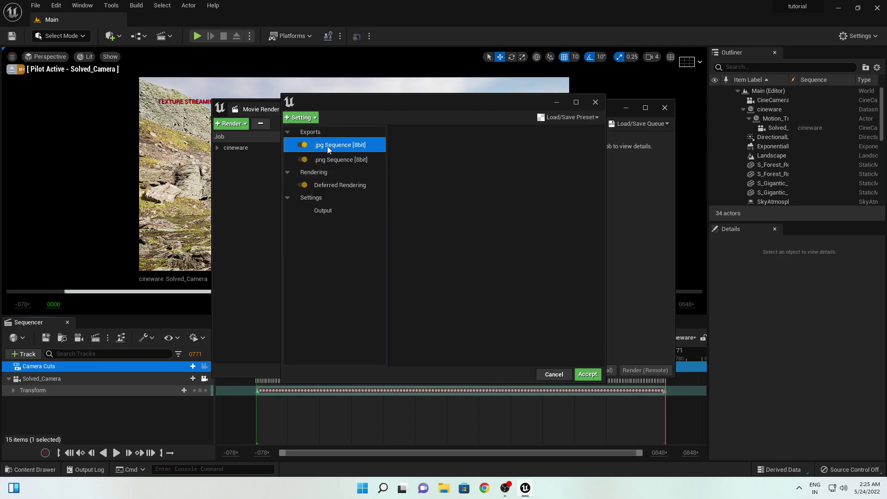
key(Delete)
- Set the render job's output directory to F:/TUTORIAL/AE CAMERA TO UE5/tutorial and start the local render
click(327, 196)
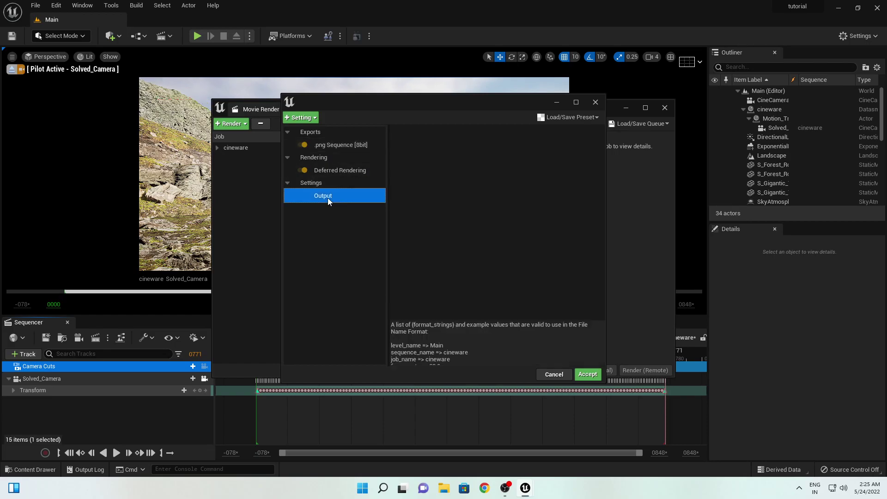
click(575, 144)
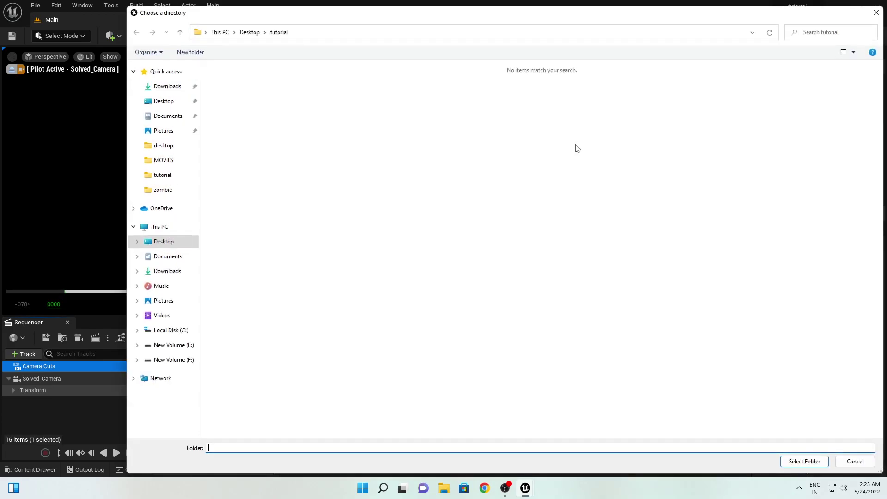
click(803, 463)
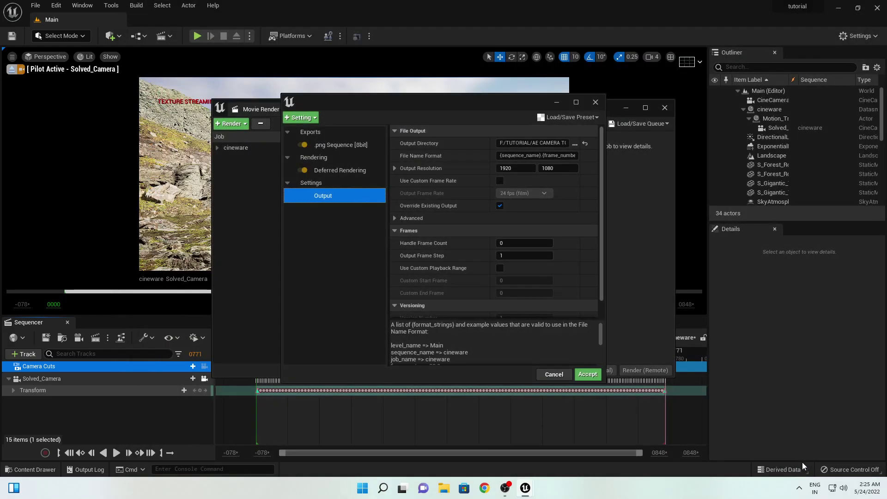
click(588, 374)
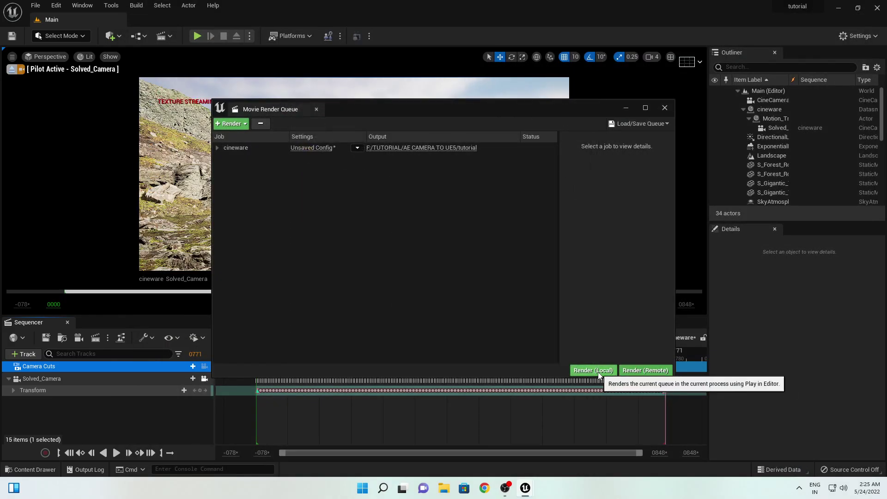
click(597, 372)
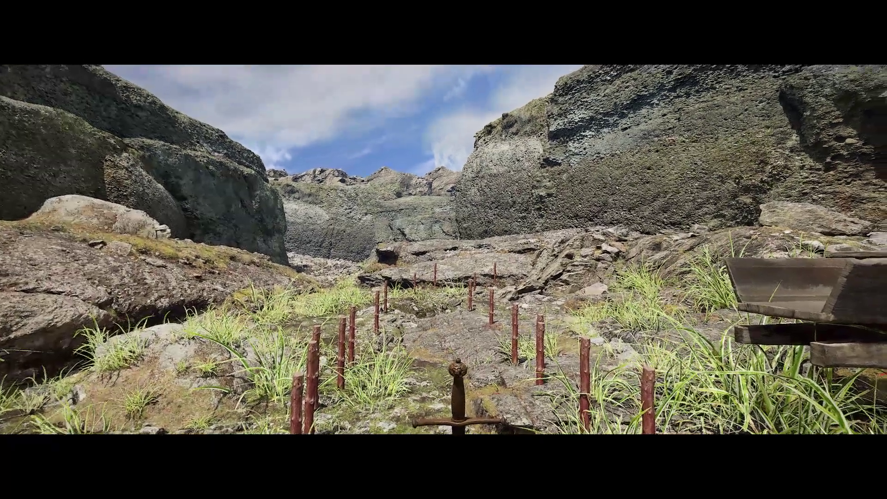